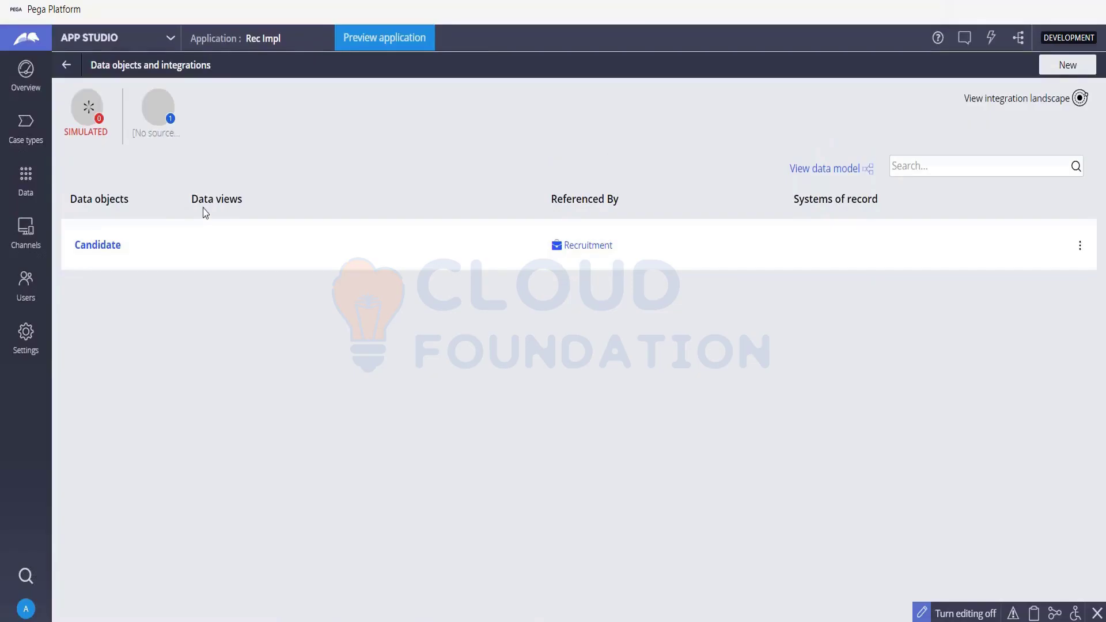
# Step: Start creating a new data model and name the data object Student
pyautogui.tripleClick(250, 192)
pyautogui.moveTo(550, 198); pyautogui.dragTo(621, 200)
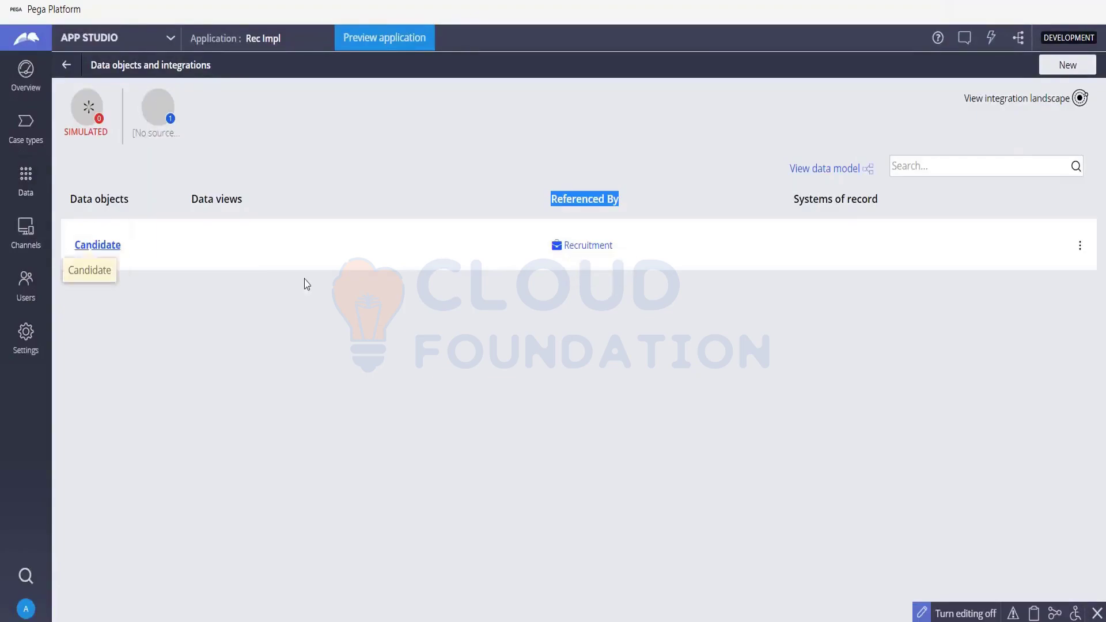
pyautogui.click(1058, 71)
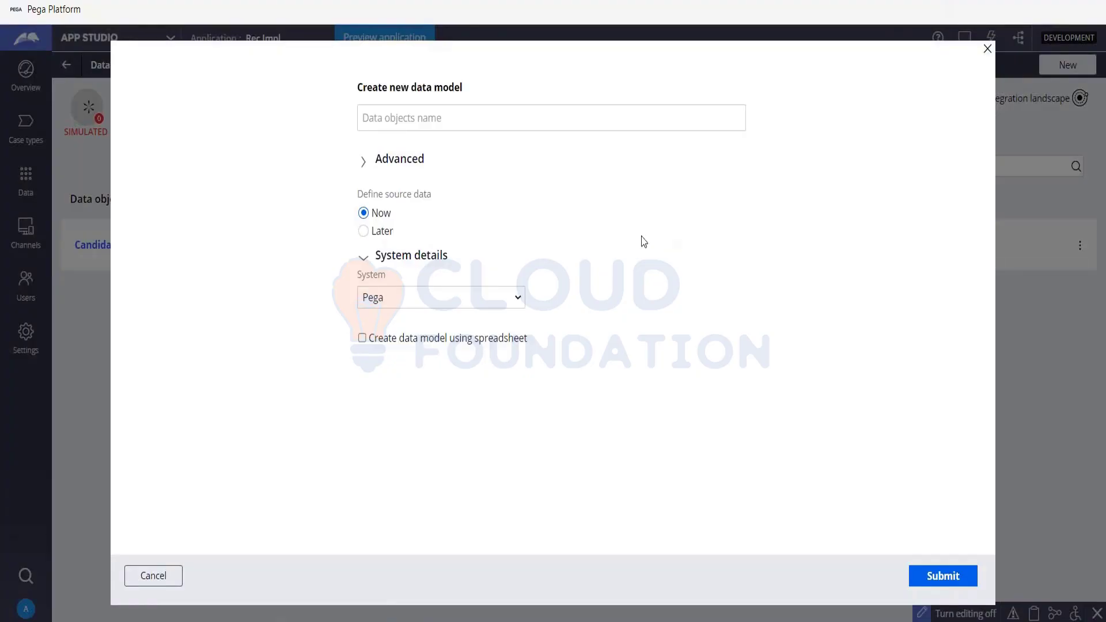
pyautogui.click(592, 115)
pyautogui.write('S')
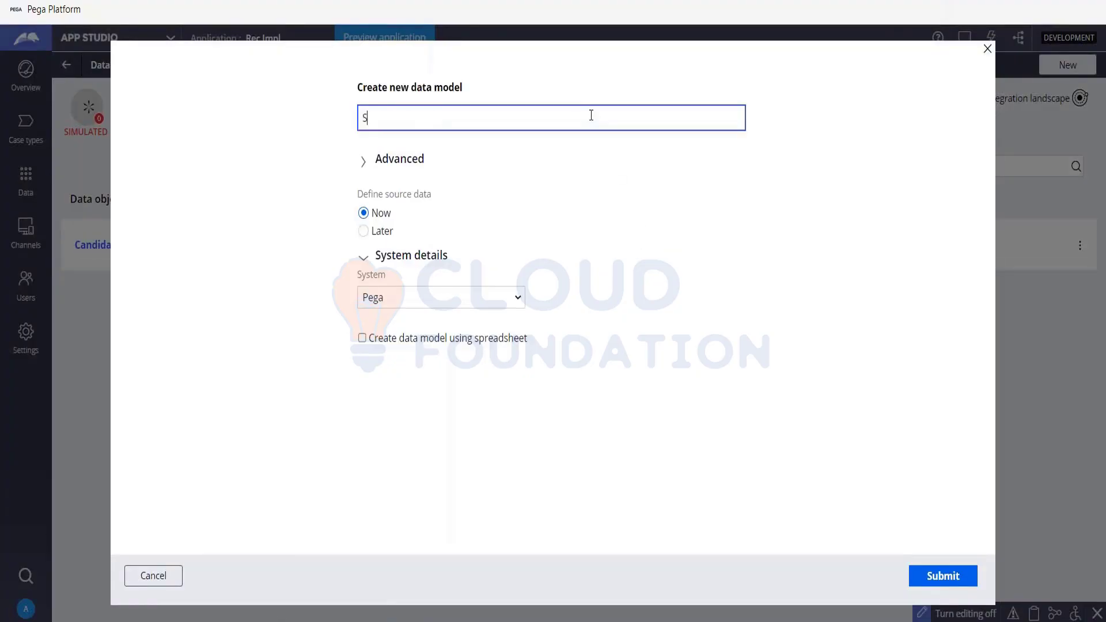
pyautogui.write('tudent')
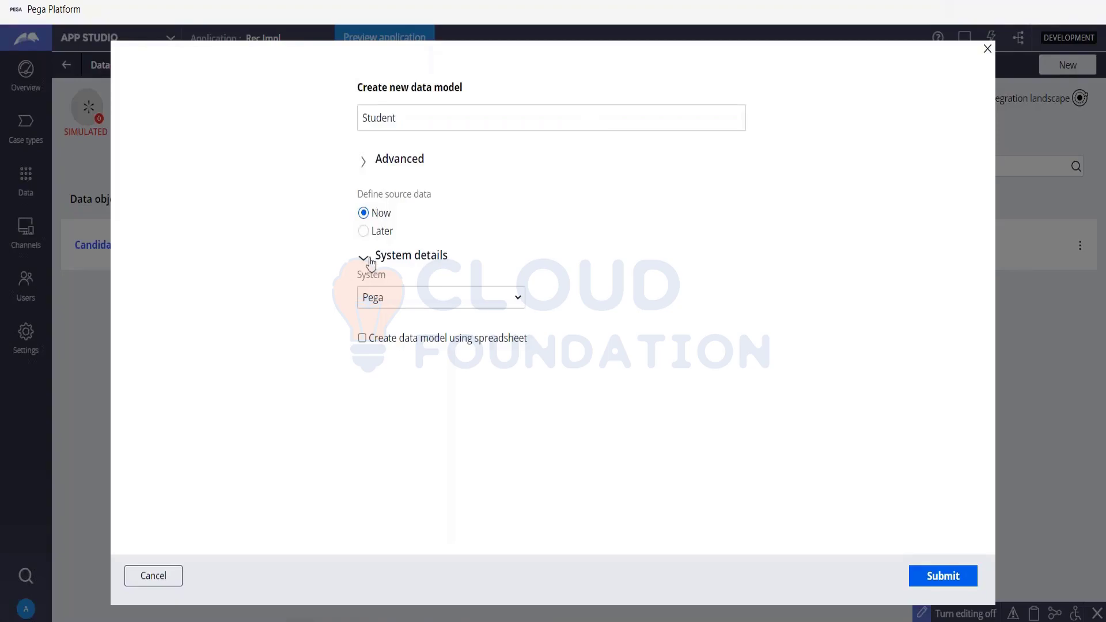
# Step: Expand the advanced settings of the Student data model and view the options for reusing assets
pyautogui.click(363, 163)
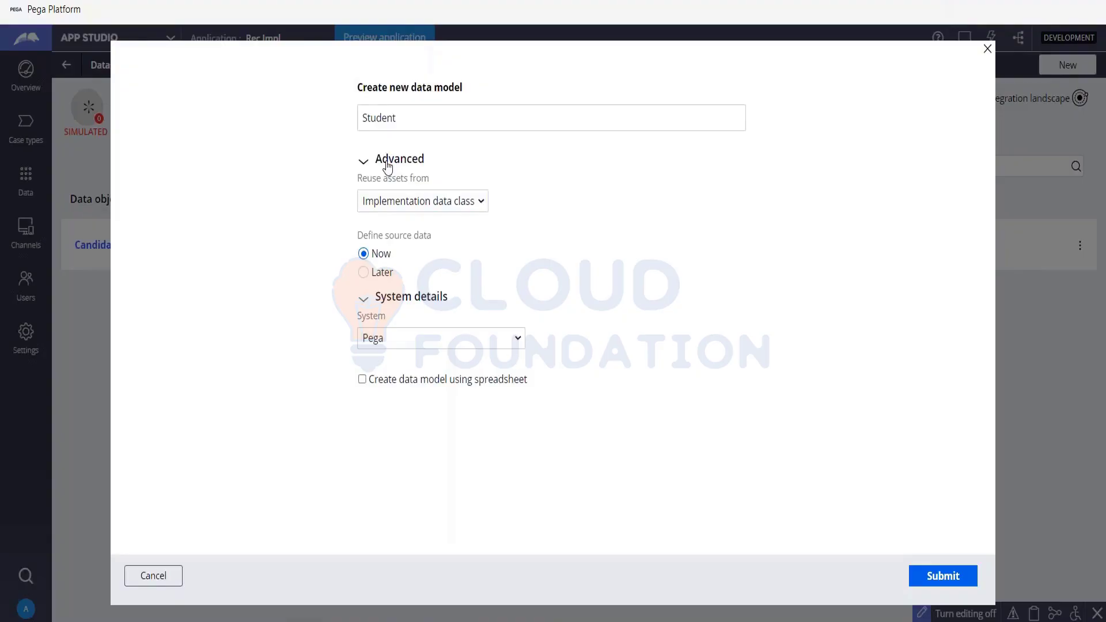
pyautogui.click(420, 204)
pyautogui.click(430, 202)
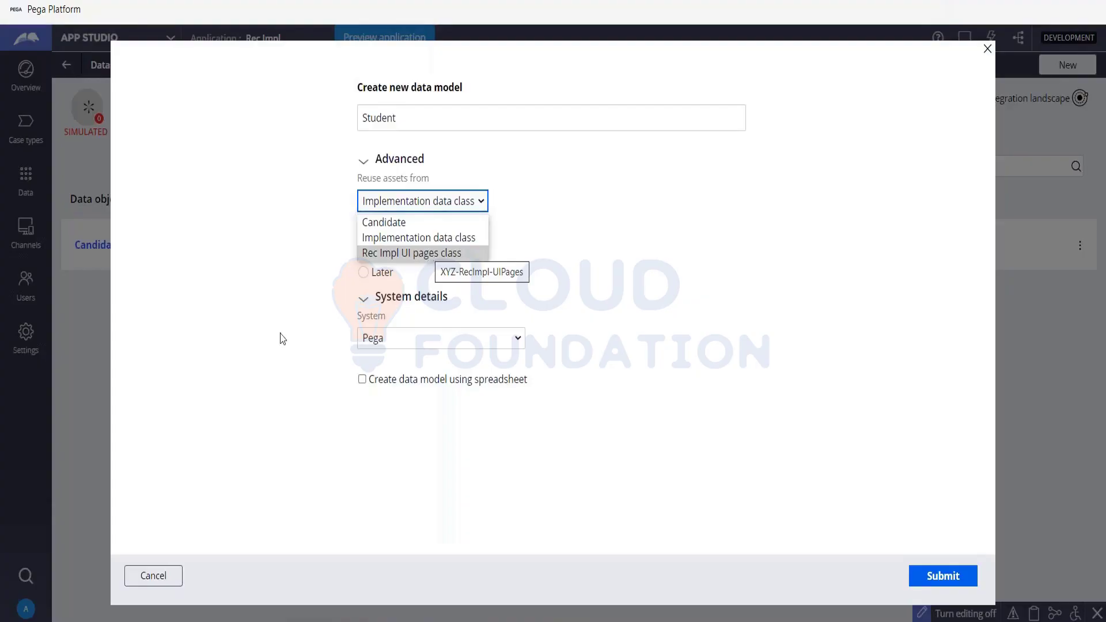
# Step: Switch to the PCBA notes in Notepad, examine the FW and IMPL inheritance rules, and return to the data model form
pyautogui.hotkey('alt', 'Tab')
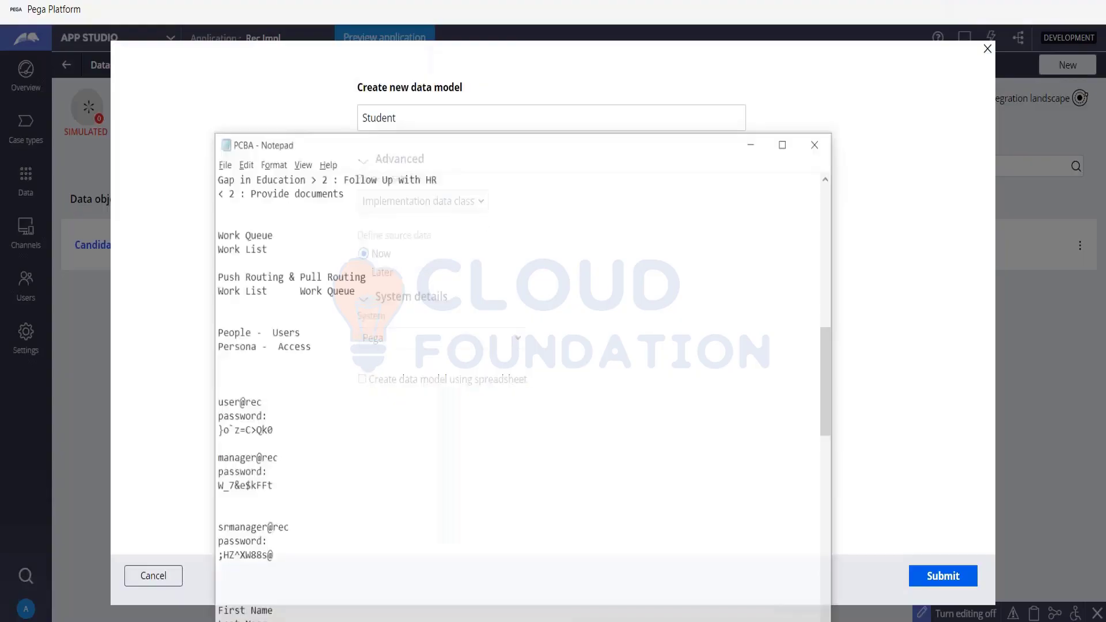
pyautogui.scroll(15, 444, 432)
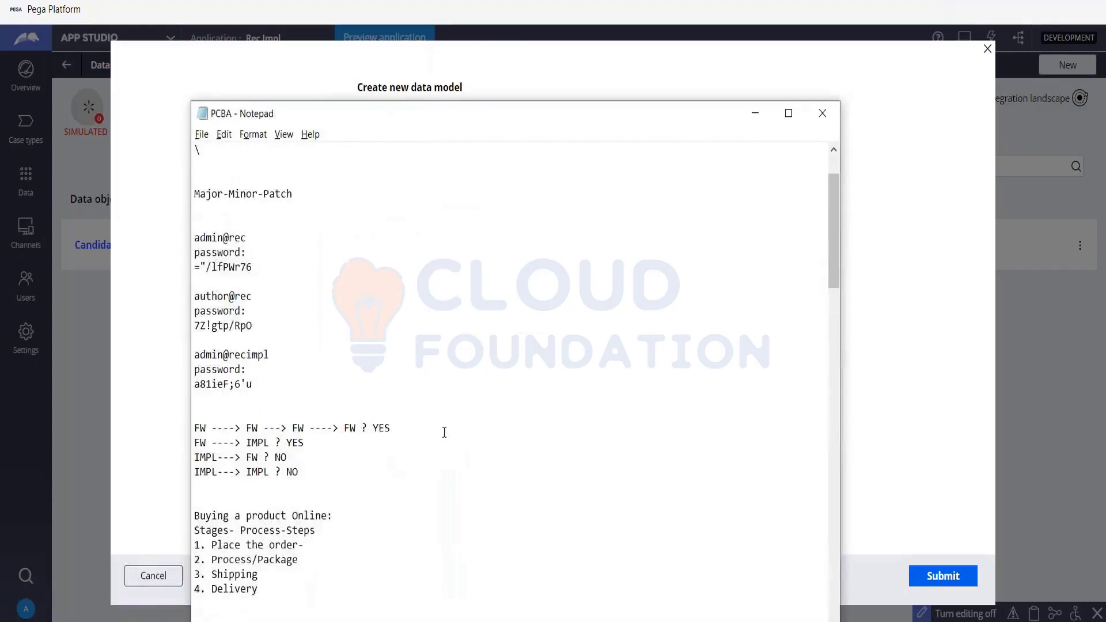
pyautogui.scroll(-1, 444, 432)
pyautogui.scroll(3, 444, 432)
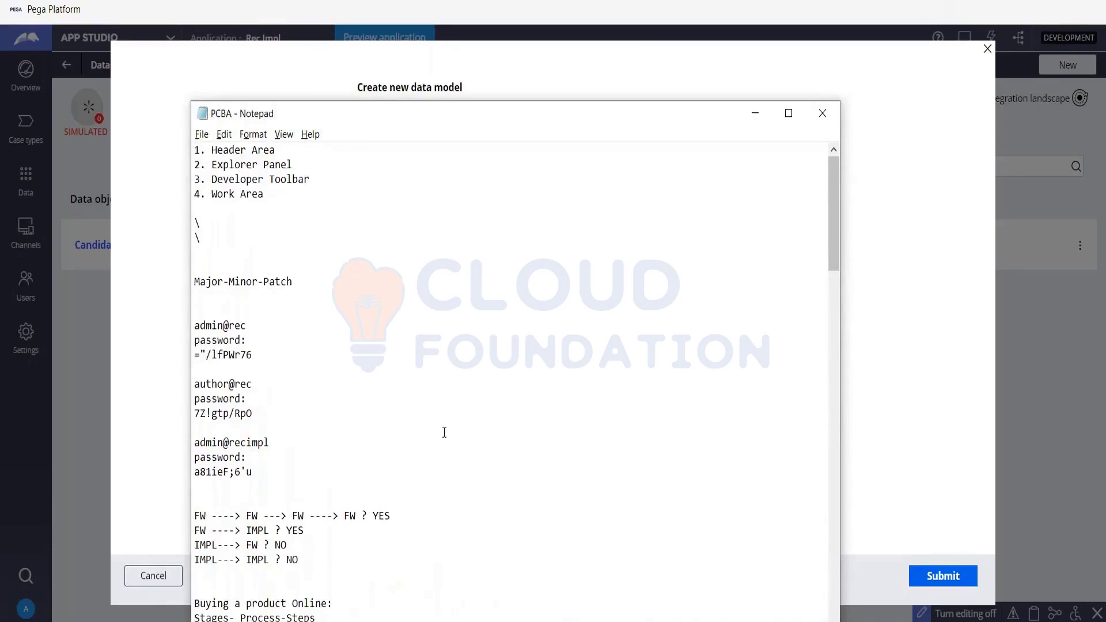
pyautogui.click(755, 114)
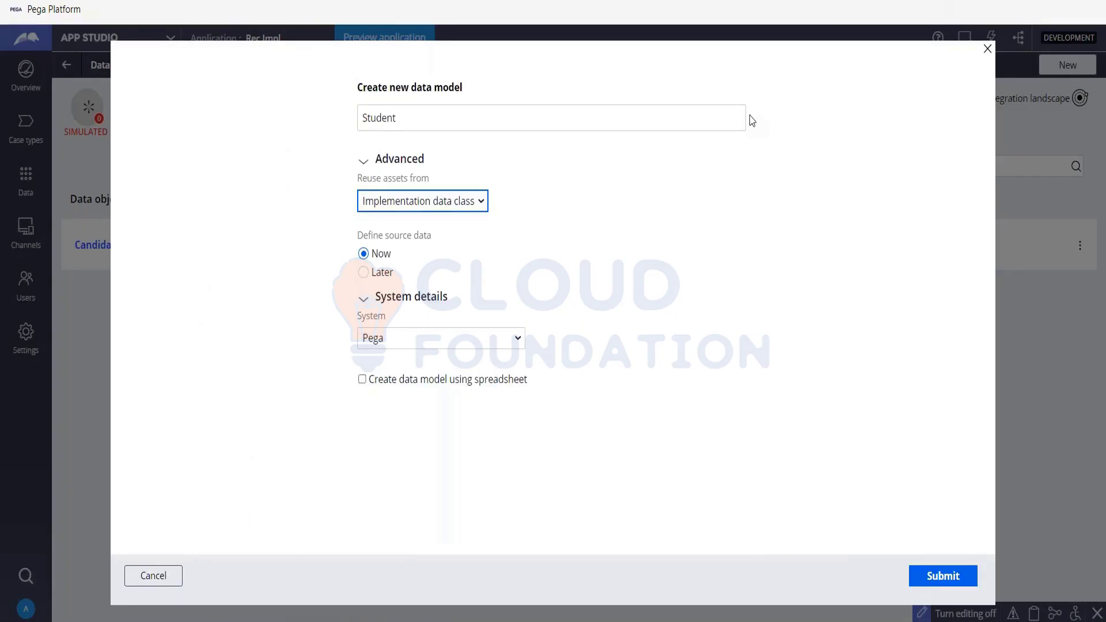
# Step: Choose Implementation data class as the source of reused assets and check the available source systems
pyautogui.click(422, 209)
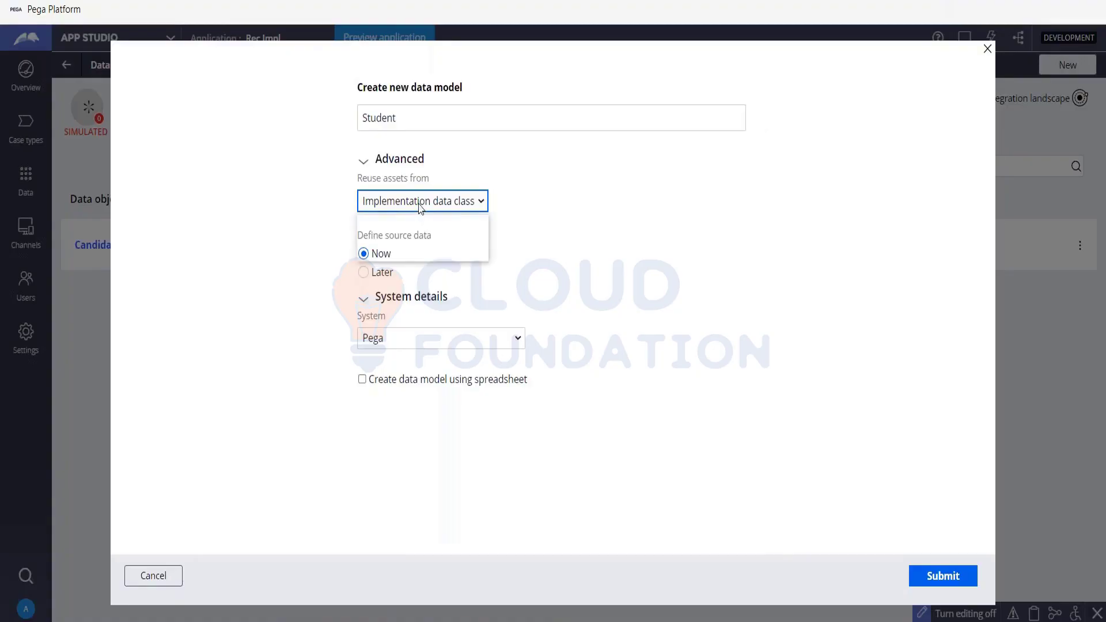
pyautogui.click(419, 238)
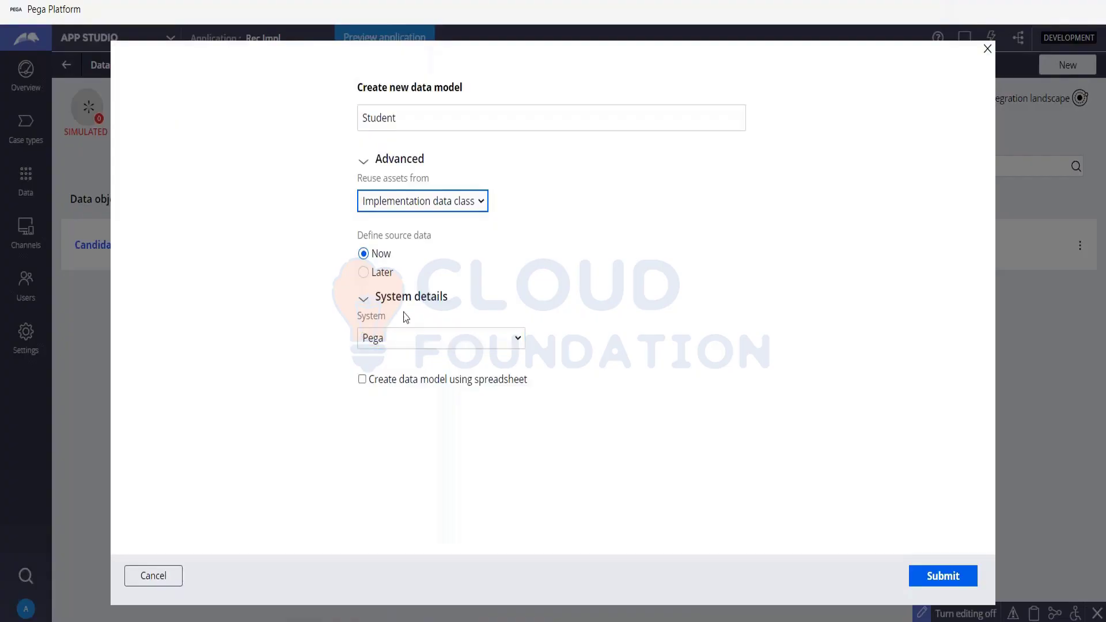
pyautogui.click(463, 340)
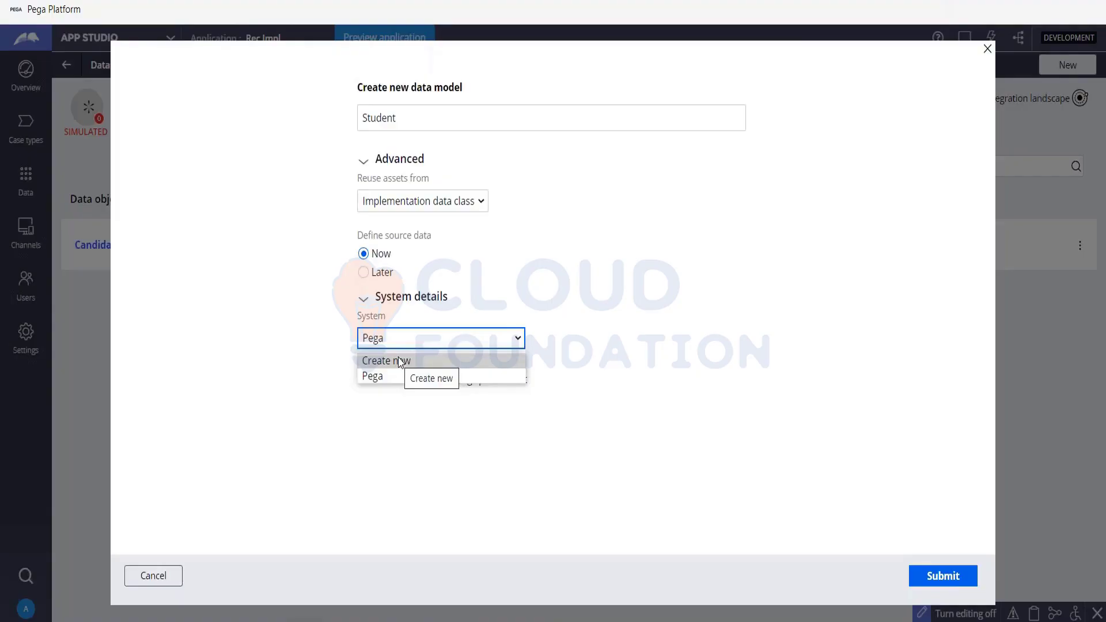
pyautogui.click(564, 323)
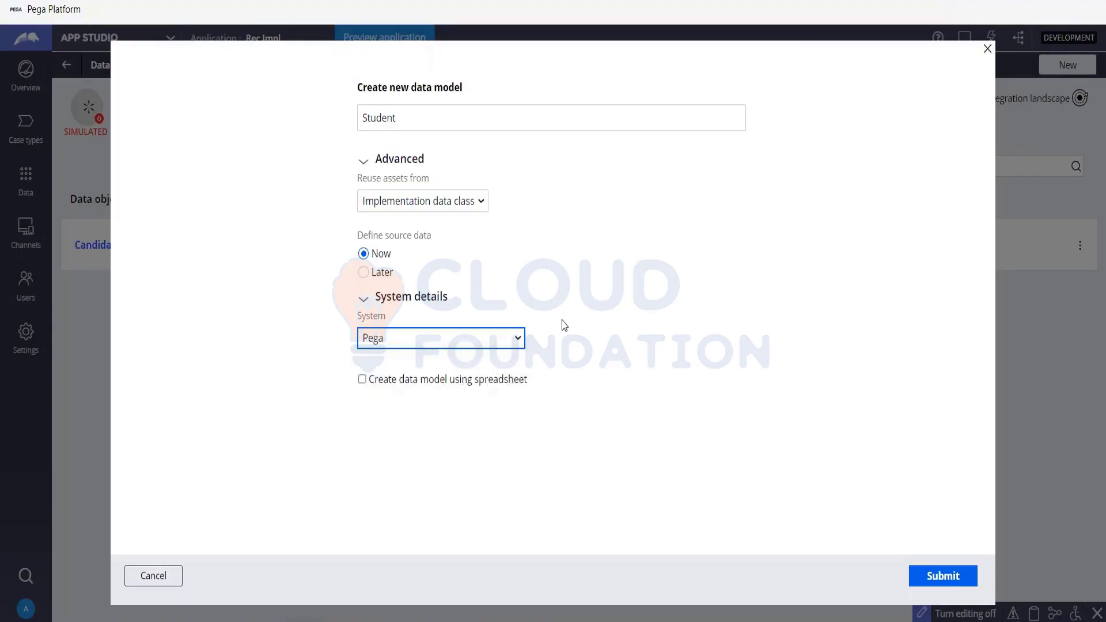
pyautogui.click(482, 350)
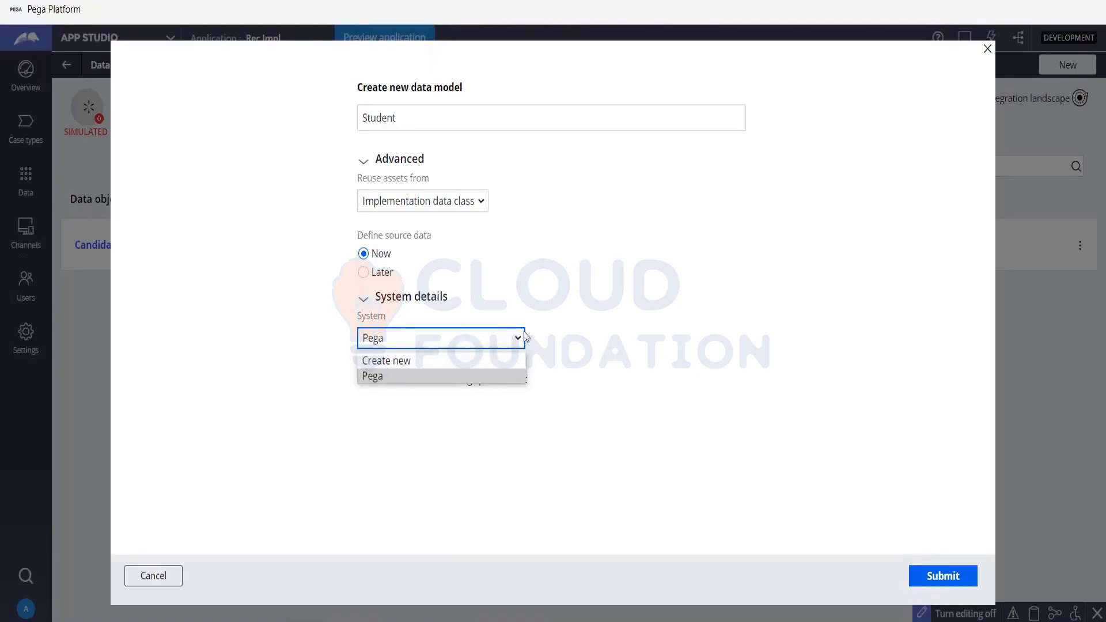
pyautogui.click(711, 303)
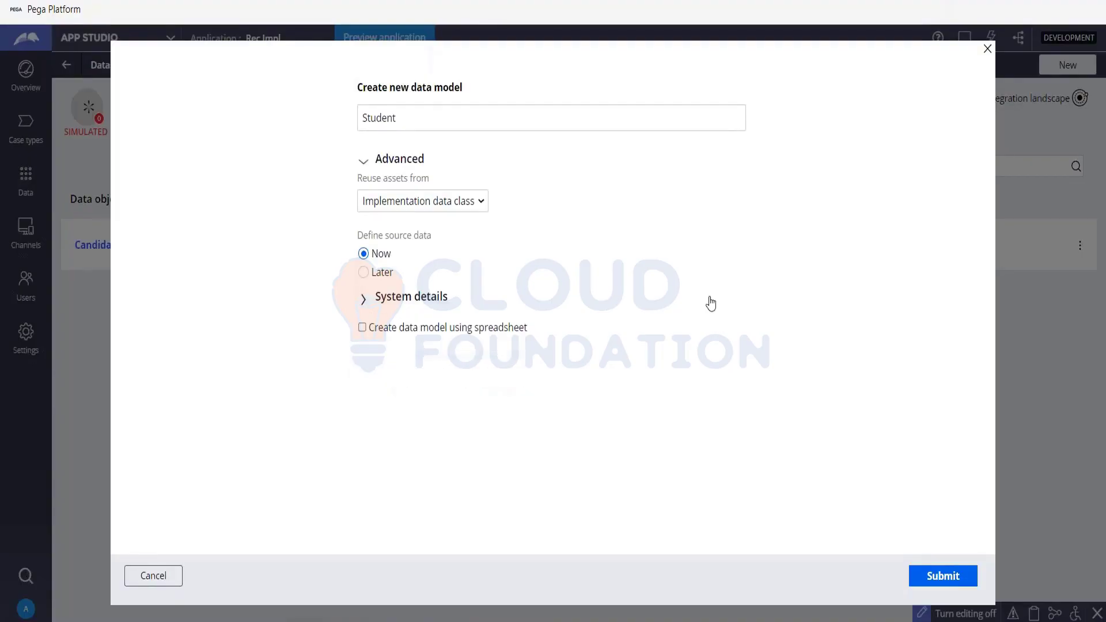
# Step: Set the source system to Create new and name the system Sample
pyautogui.click(365, 309)
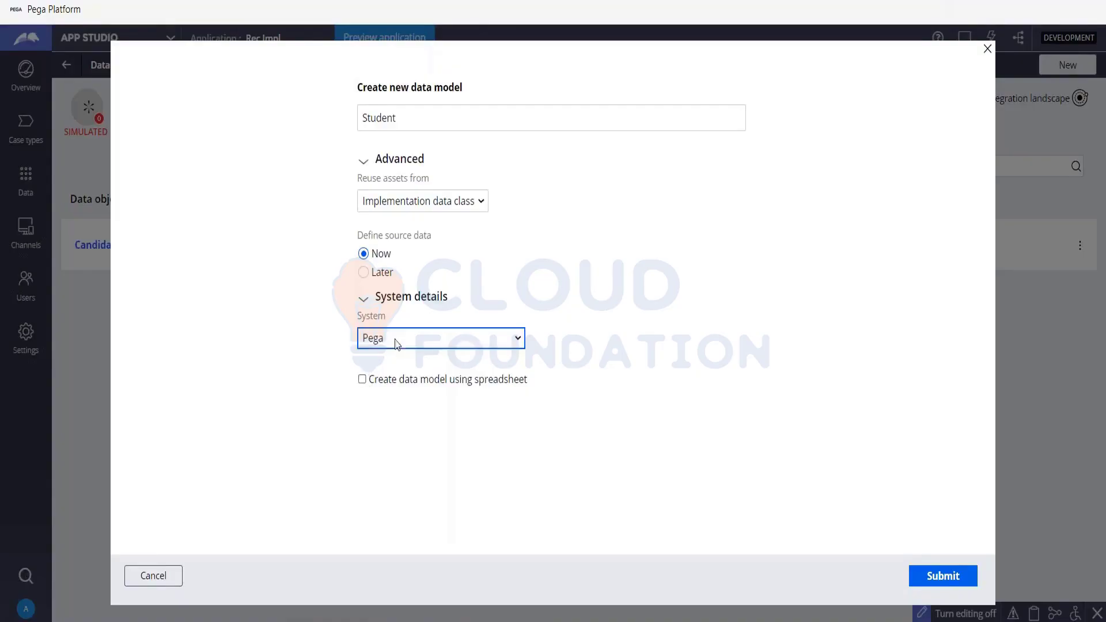
pyautogui.click(440, 343)
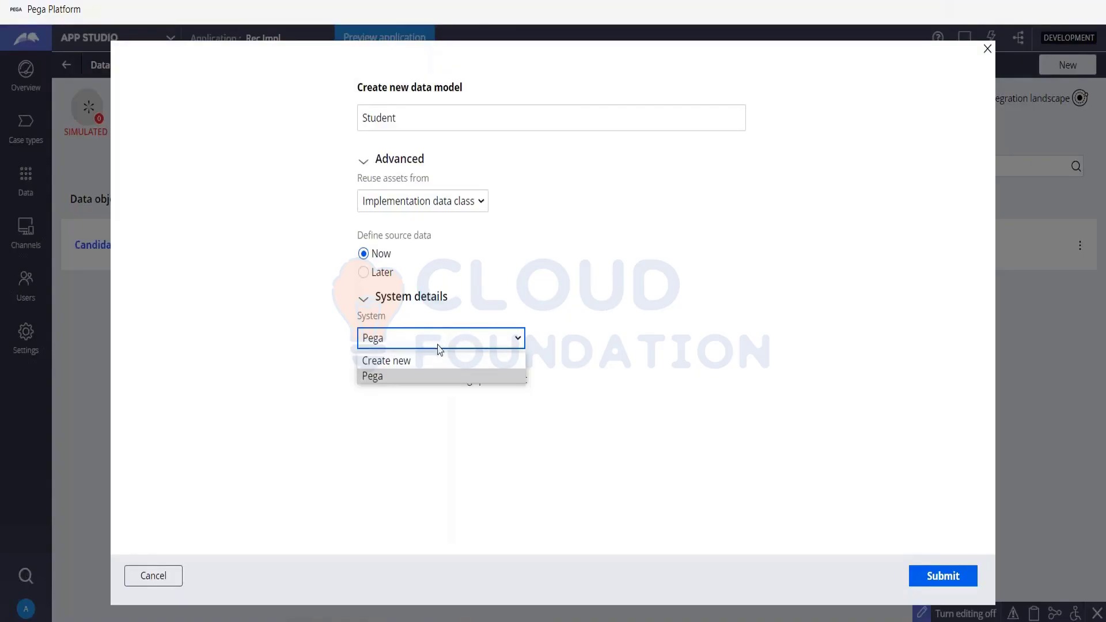
pyautogui.click(437, 363)
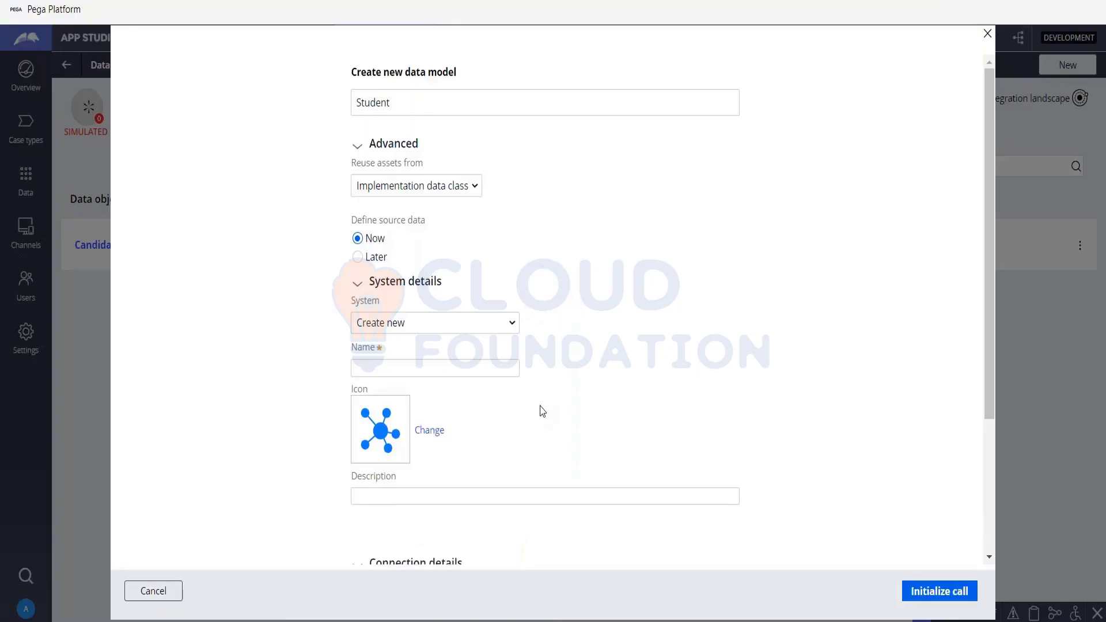
pyautogui.scroll(-3, 541, 369)
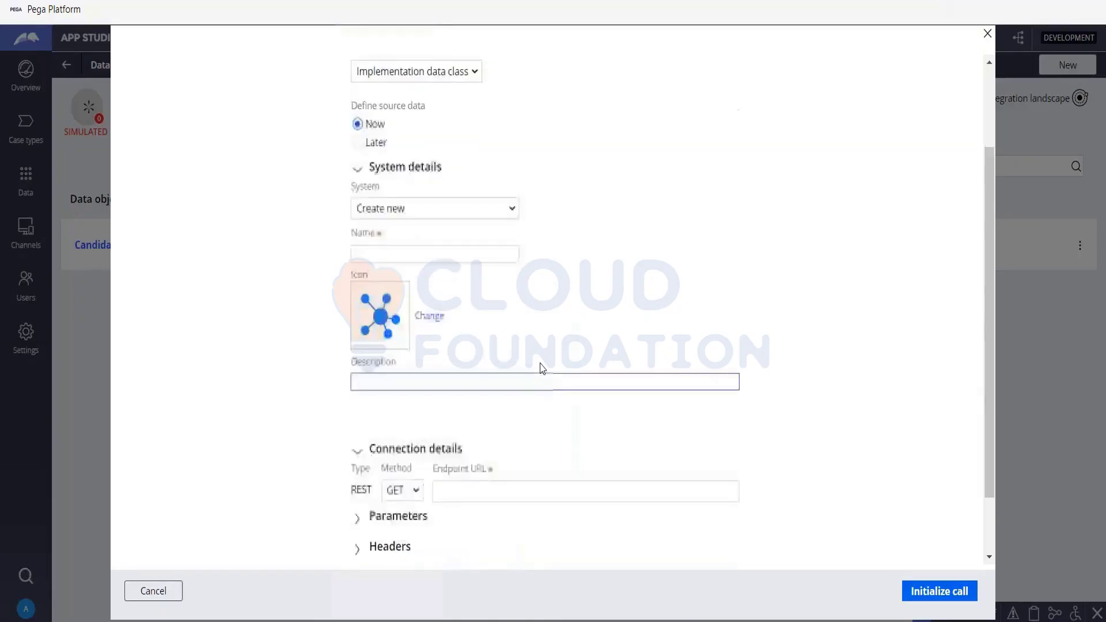
pyautogui.click(378, 190)
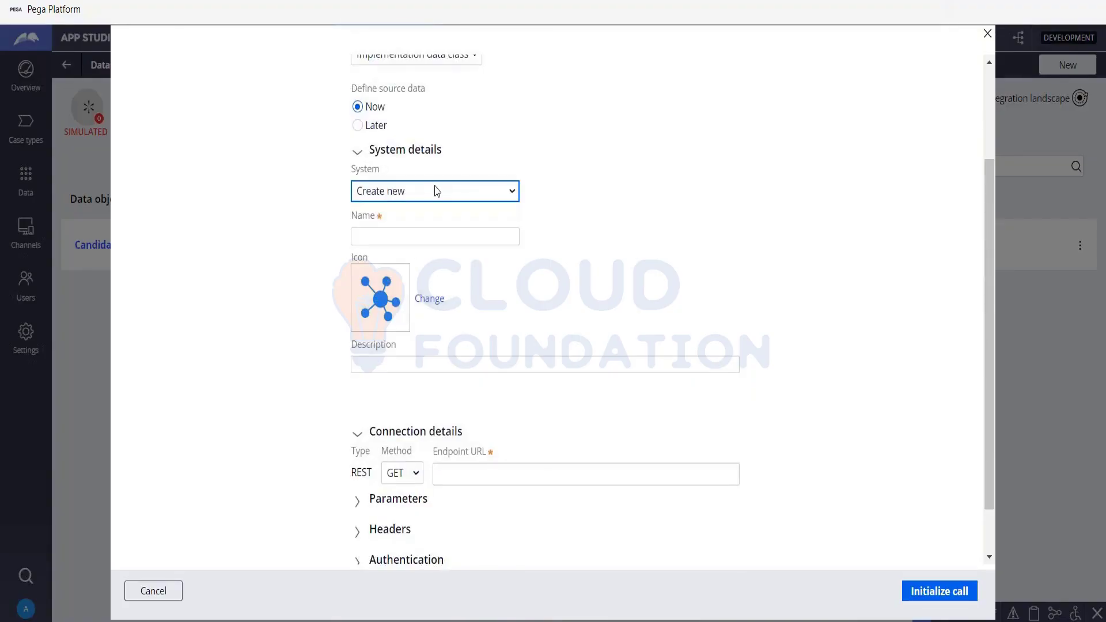
pyautogui.click(435, 236)
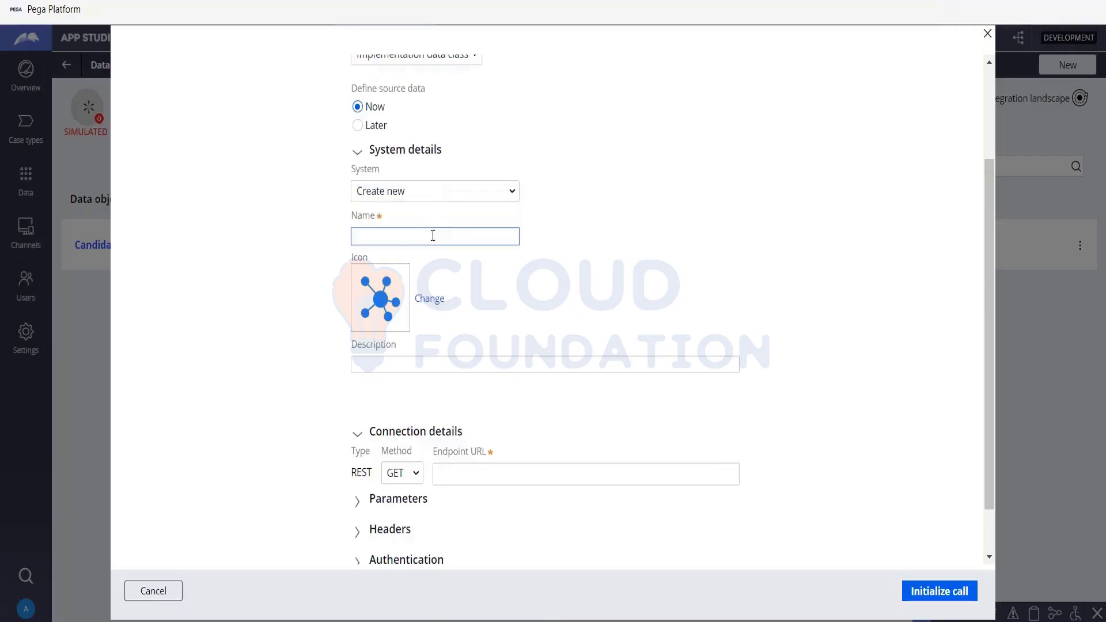
pyautogui.write('Sample')
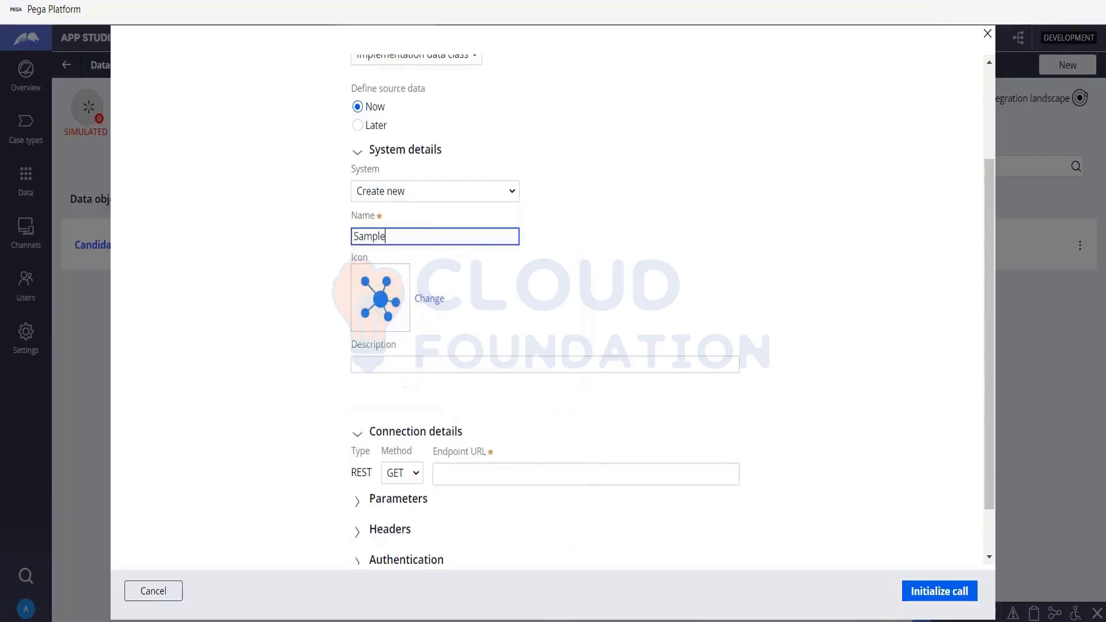
pyautogui.press('Tab')
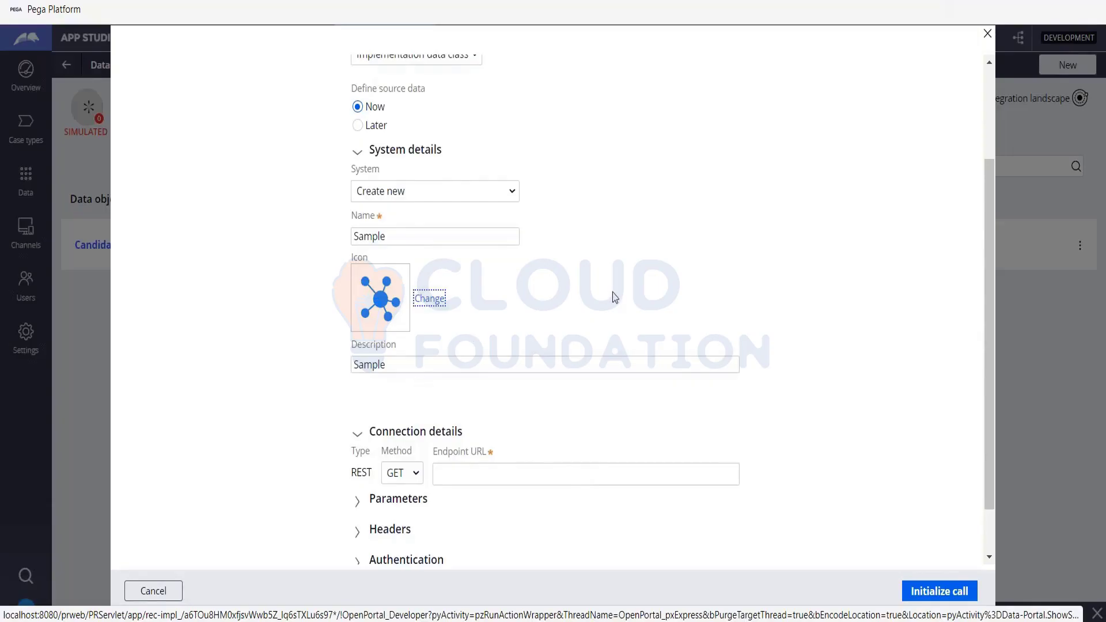
# Step: Review the new system's details and collapse the section to reveal the connection details
pyautogui.scroll(-1, 615, 297)
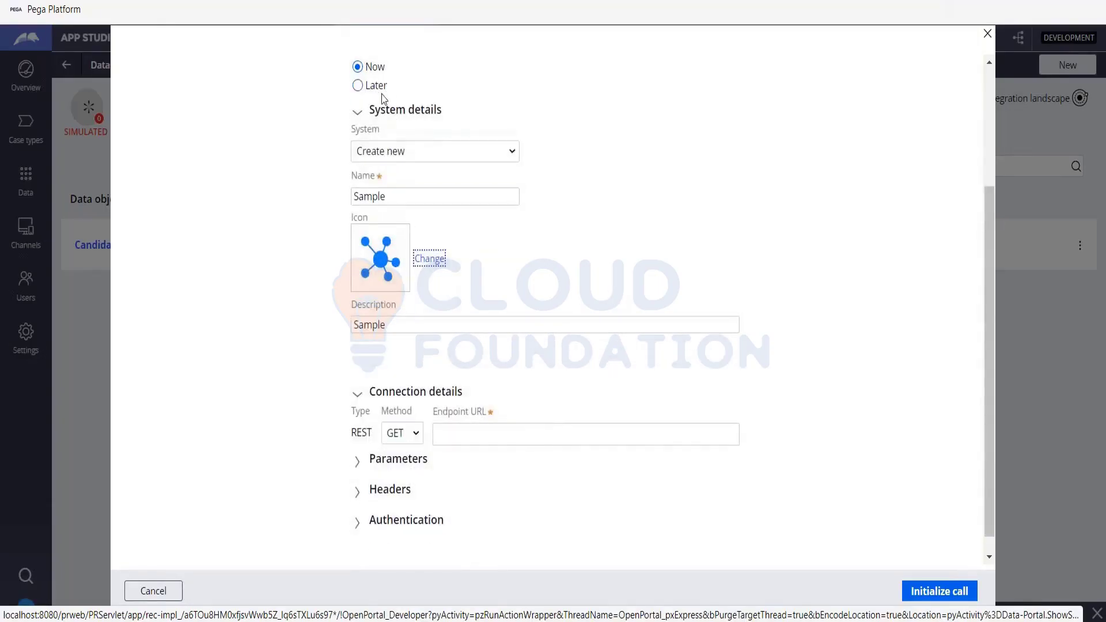
pyautogui.moveTo(381, 116); pyautogui.dragTo(444, 116)
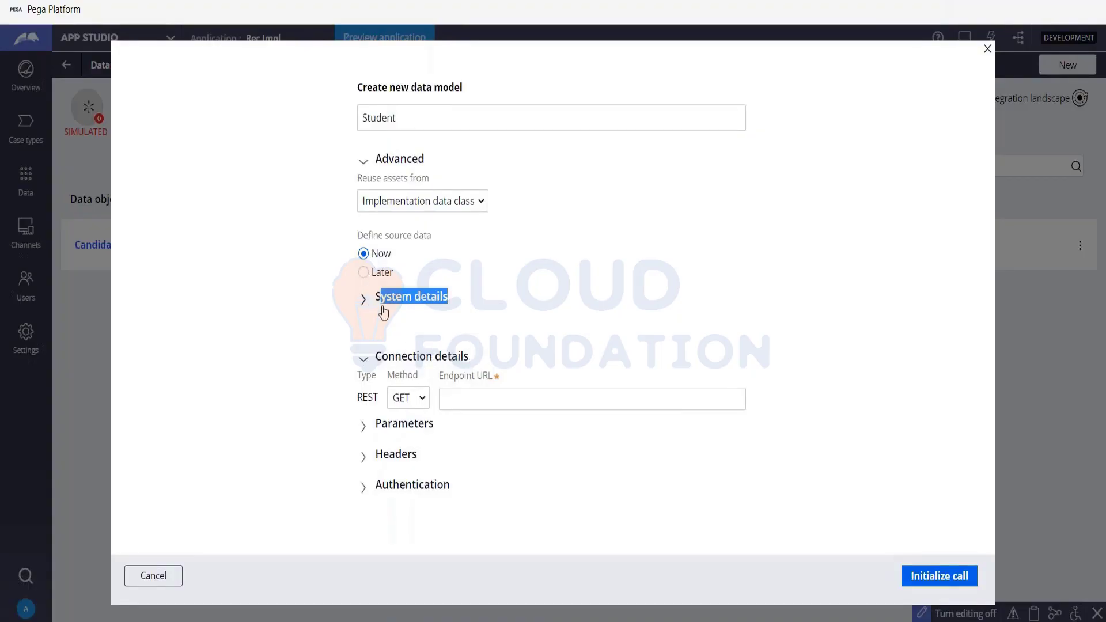
pyautogui.click(364, 302)
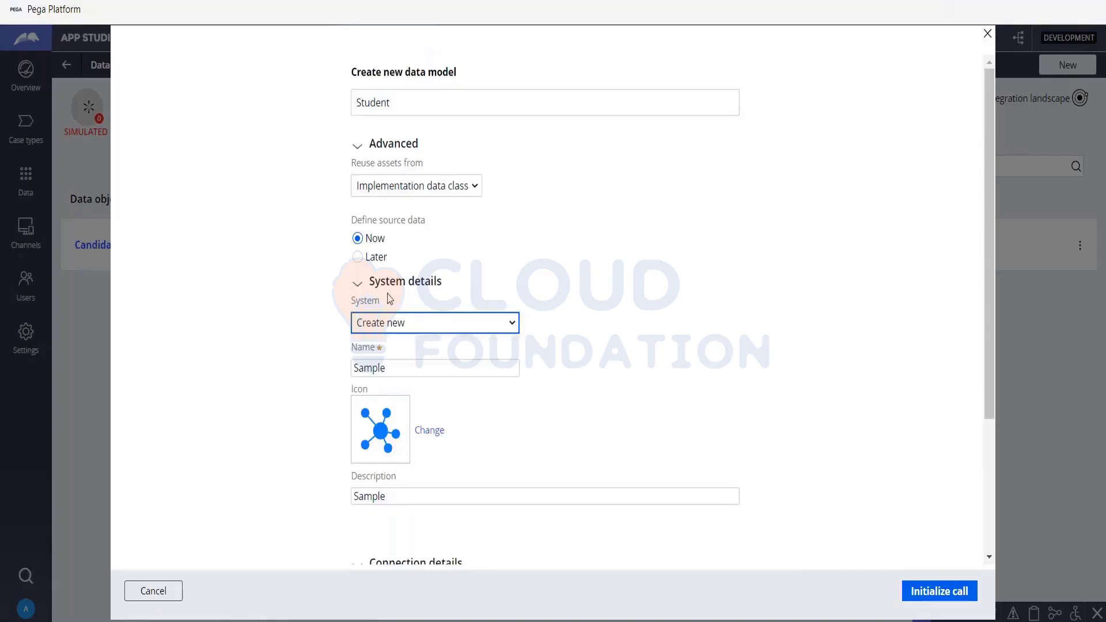
pyautogui.click(359, 284)
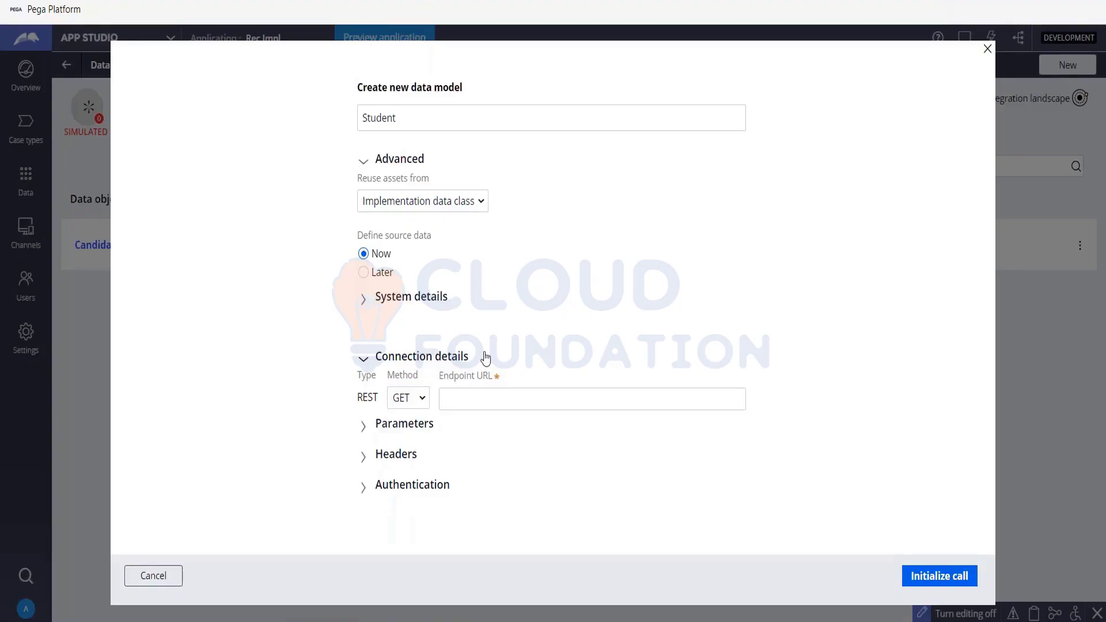
# Step: Check the REST method options and the endpoint URL field in the connection details
pyautogui.click(406, 397)
pyautogui.click(408, 406)
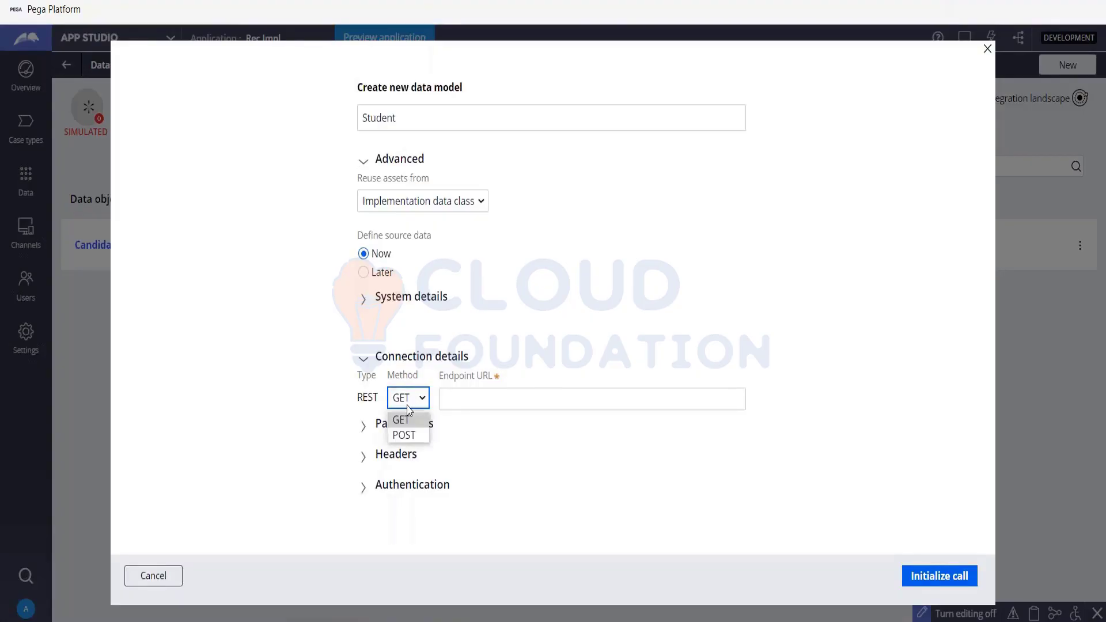
pyautogui.click(517, 397)
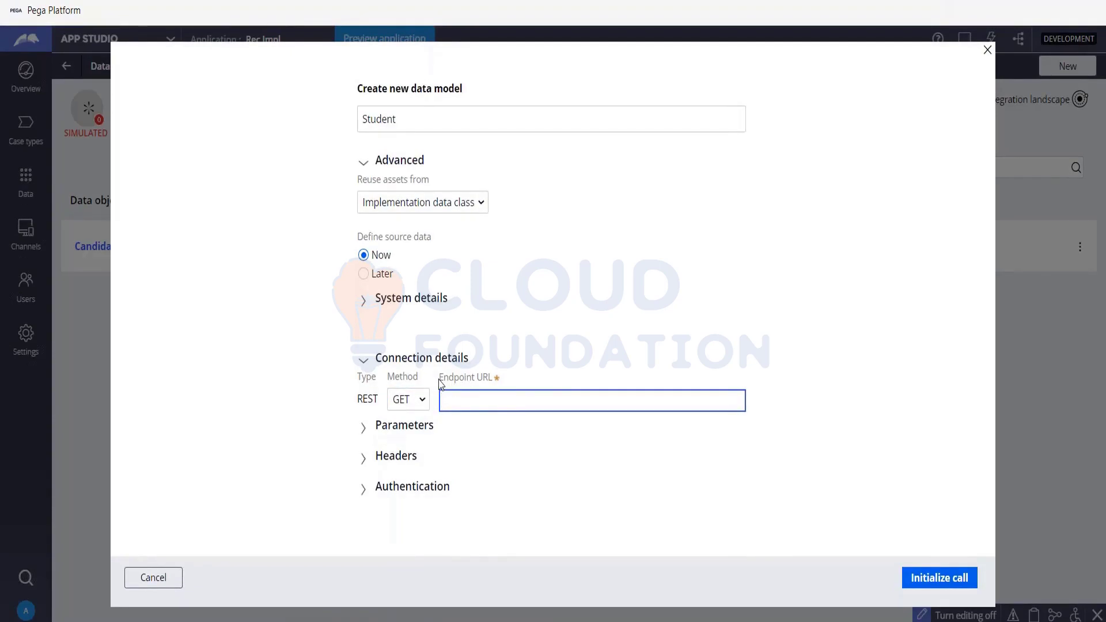
pyautogui.click(527, 377)
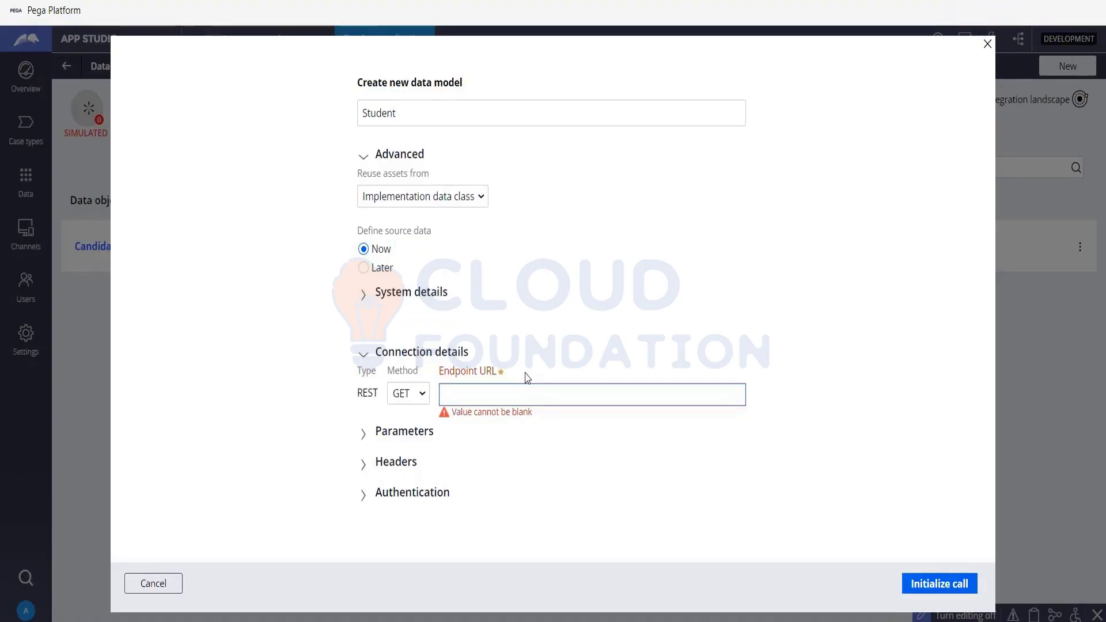
# Step: Expand the connection parameters and check the REST method options again, keeping GET
pyautogui.click(363, 437)
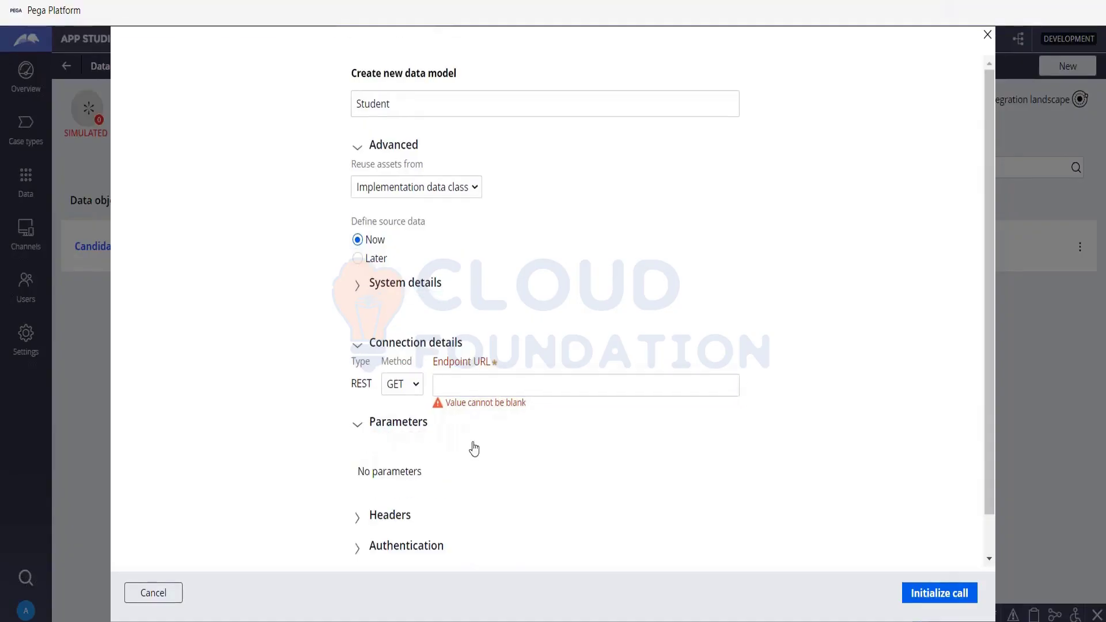
pyautogui.scroll(-1, 350, 507)
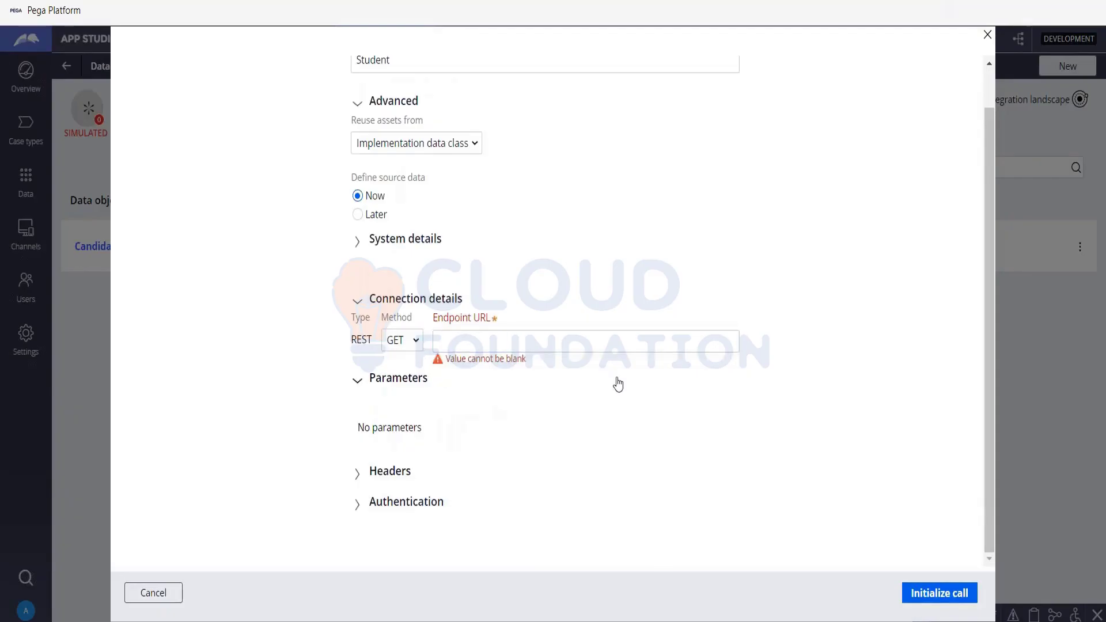
pyautogui.click(684, 350)
pyautogui.click(403, 341)
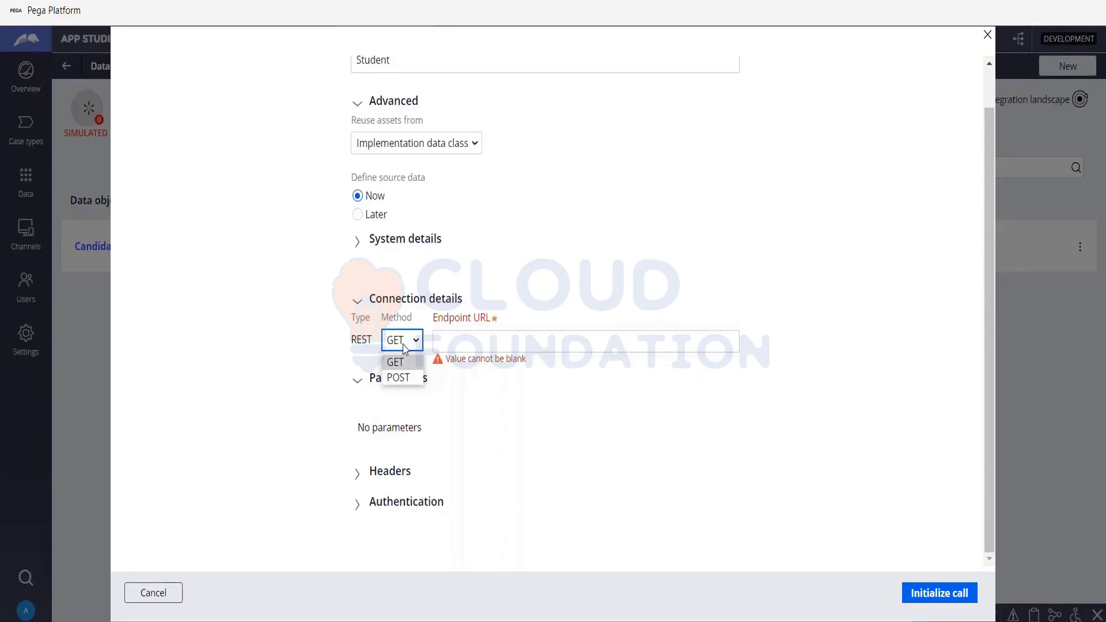
pyautogui.click(405, 348)
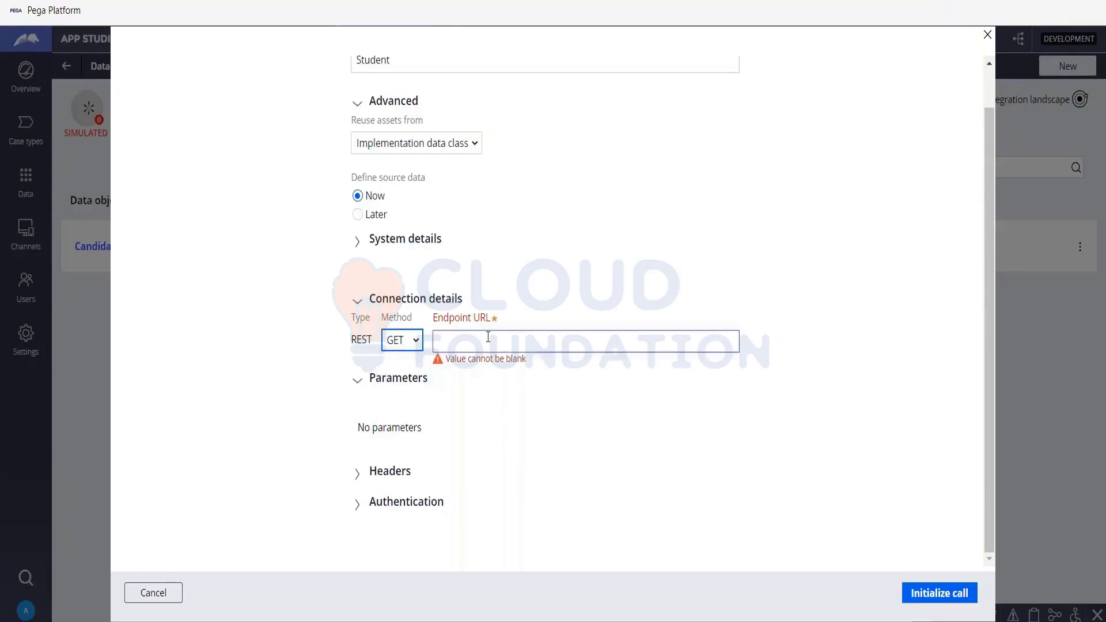
# Step: Check the authentication scheme setting and the empty endpoint URL field, leaving the authentication section collapsed
pyautogui.click(357, 504)
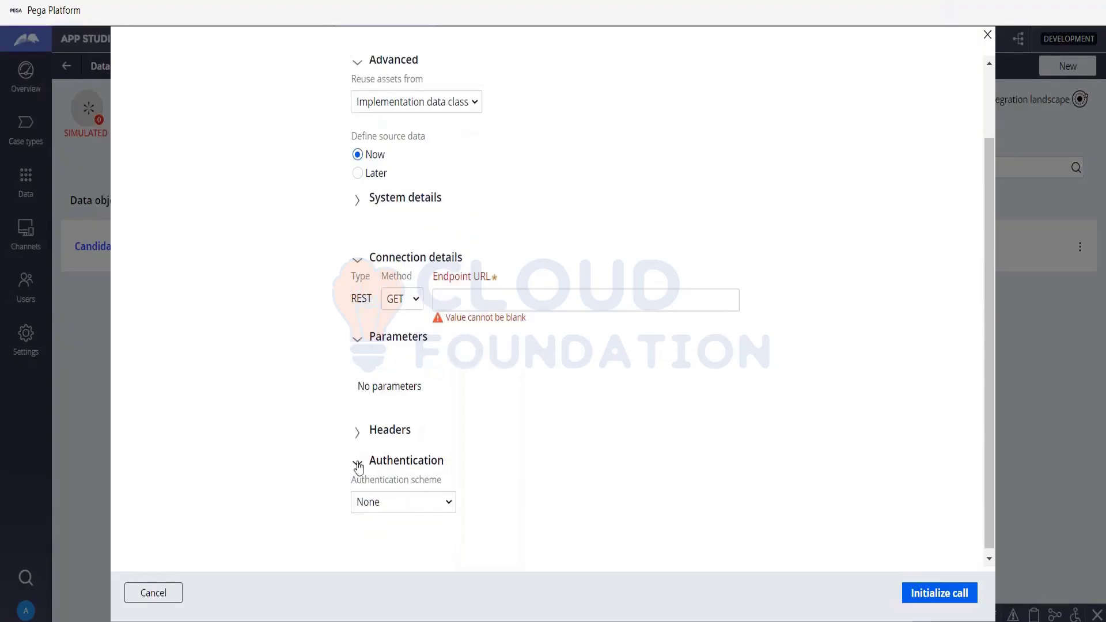
pyautogui.click(357, 504)
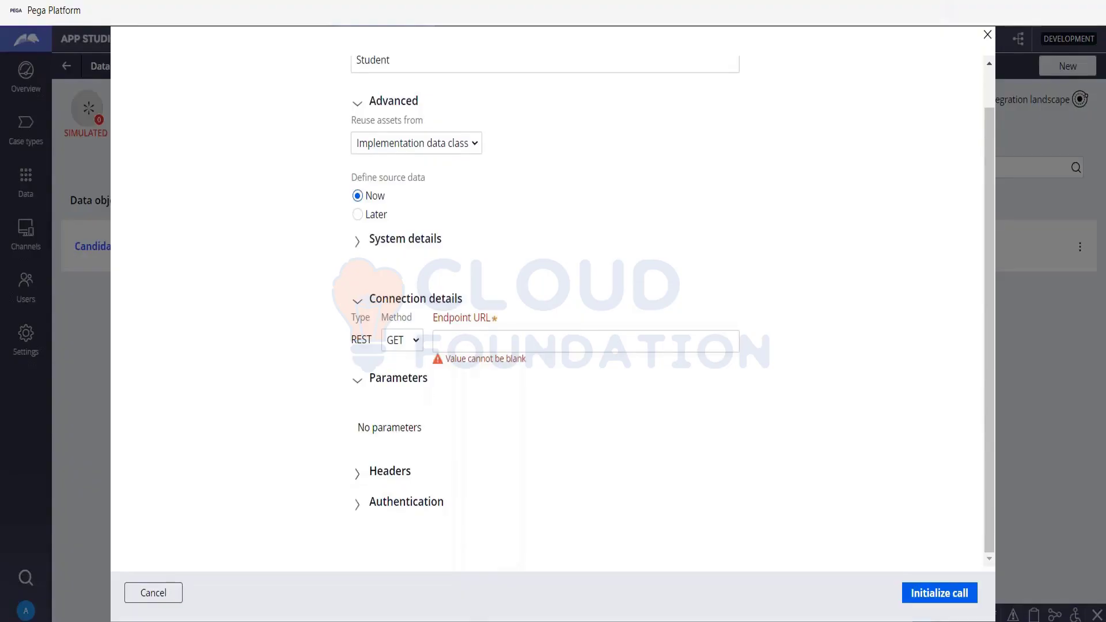
pyautogui.click(455, 341)
pyautogui.scroll(2, 585, 466)
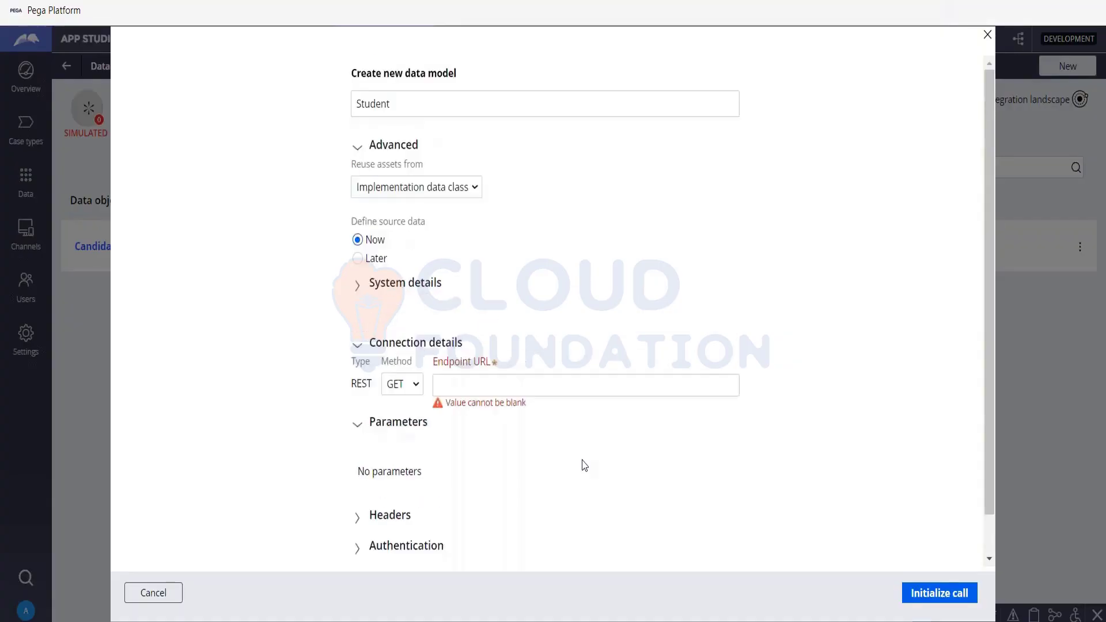
# Step: Review the data model name and the REST method options, keeping GET
pyautogui.click(354, 107)
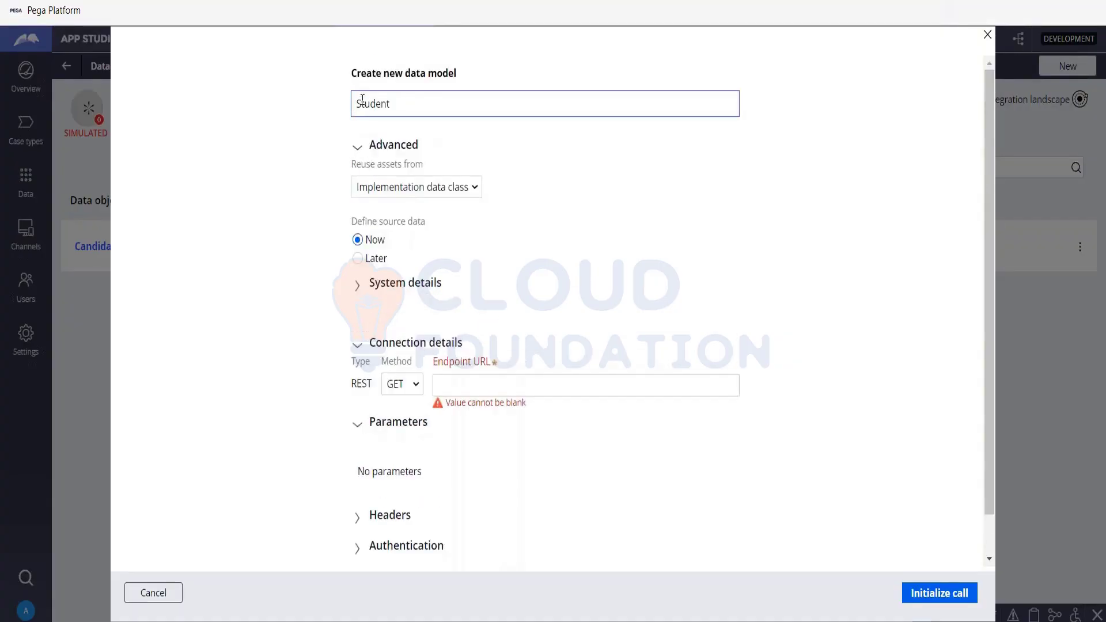
pyautogui.moveTo(356, 105); pyautogui.dragTo(444, 104)
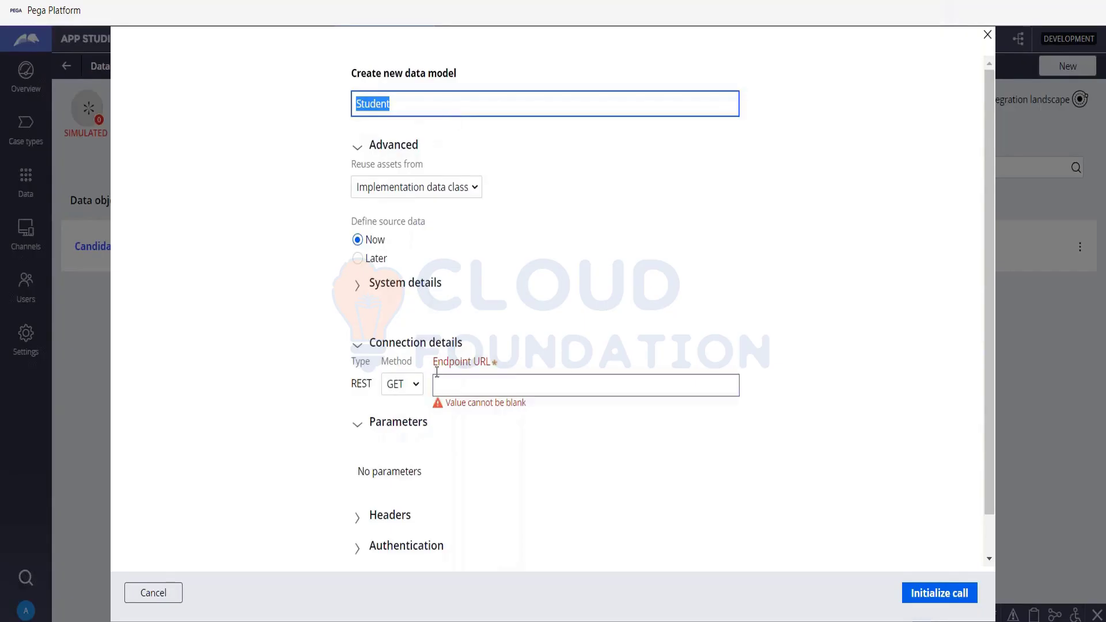
pyautogui.click(416, 392)
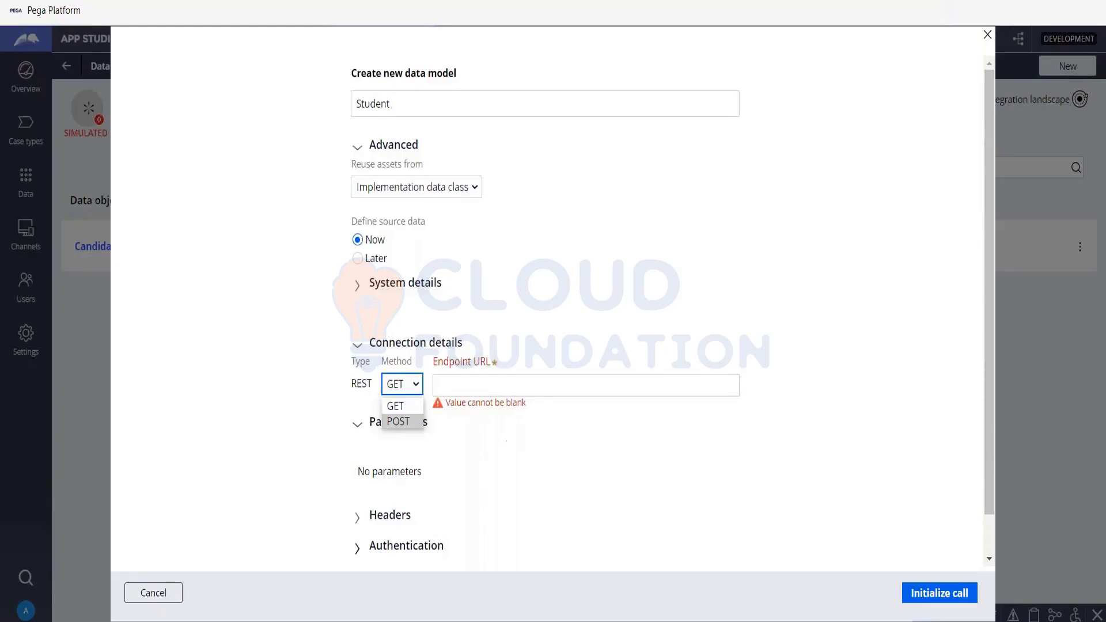
pyautogui.press('Escape')
# Step: Switch to the PCBA file in Notepad and add the note "Savable Data Pages : Reading/Writing" near the end
pyautogui.scroll(-20, 408, 357)
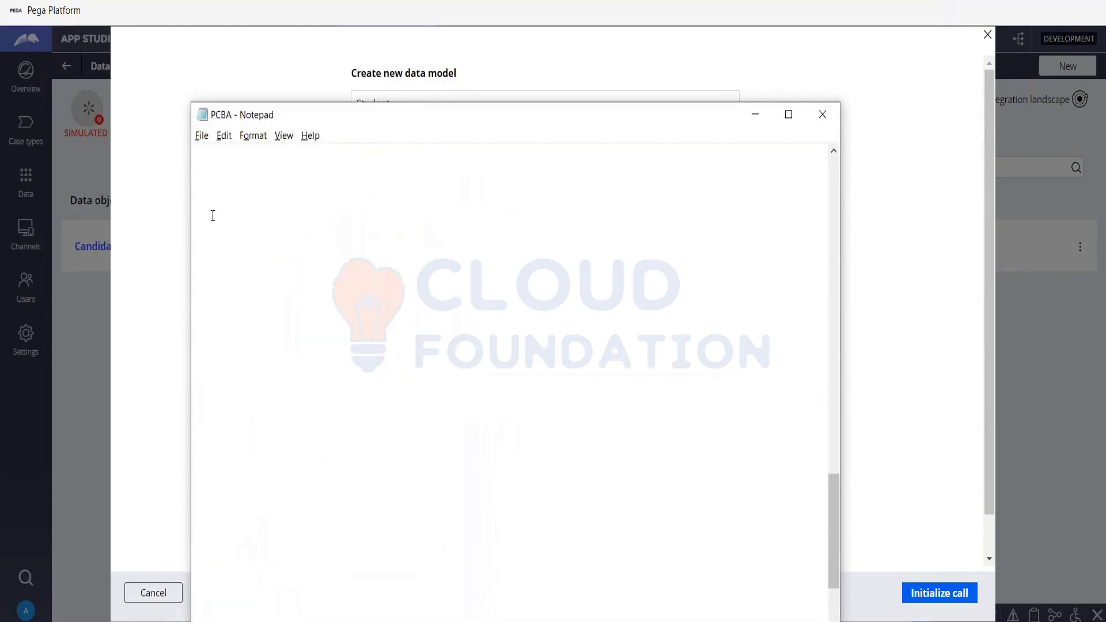
pyautogui.scroll(3, 213, 215)
pyautogui.click(221, 275)
pyautogui.write('Savable')
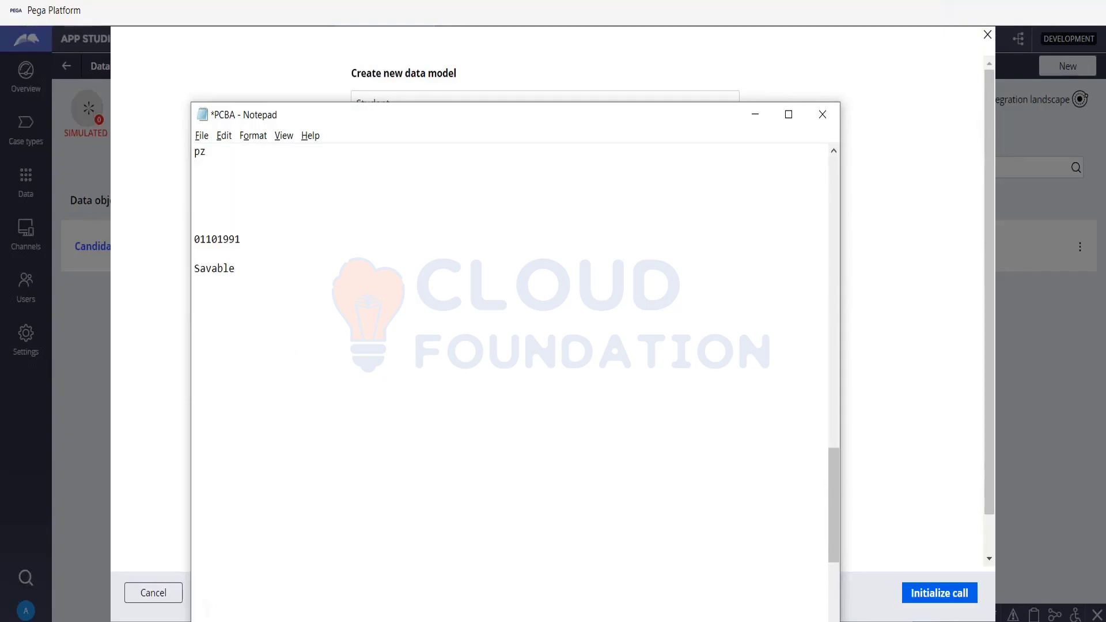
pyautogui.write(' Data Pages : Reading')
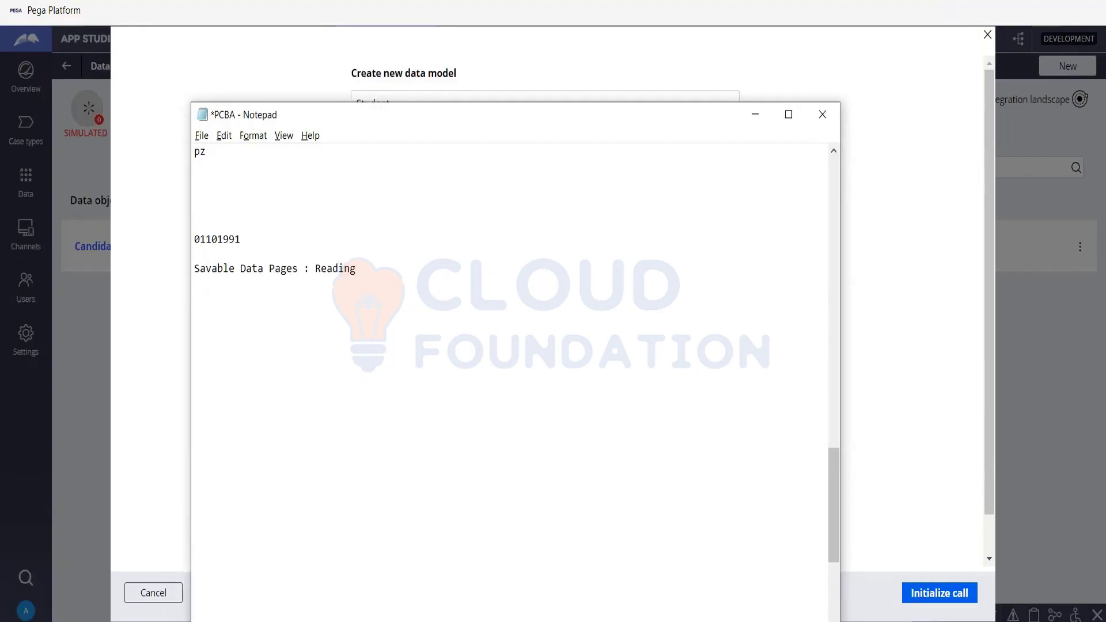
pyautogui.write('/Writing')
pyautogui.press('Return')
pyautogui.moveTo(194, 268); pyautogui.dragTo(440, 275)
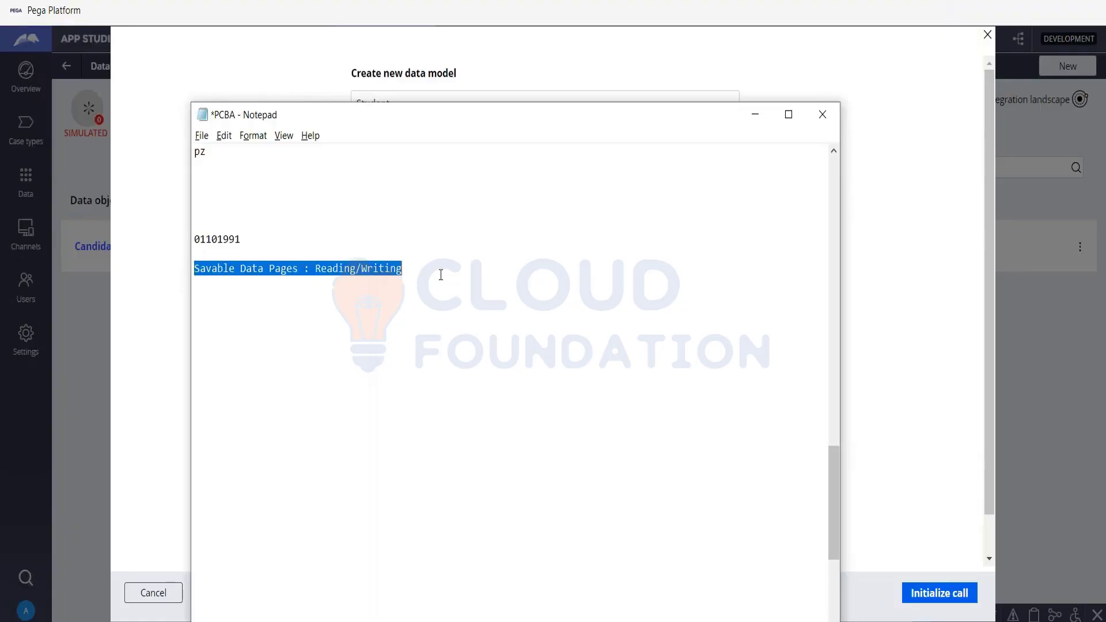
# Step: Add the line "Data Views" directly above the Savable Data Pages note, and return to App Studio
pyautogui.click(313, 240)
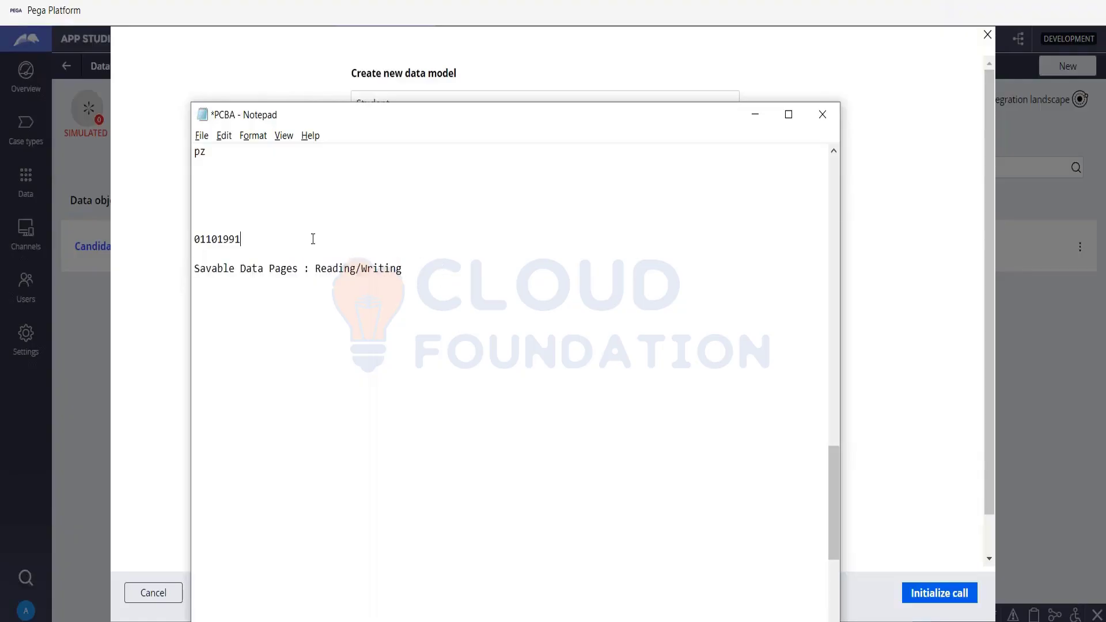
pyautogui.press('Return')
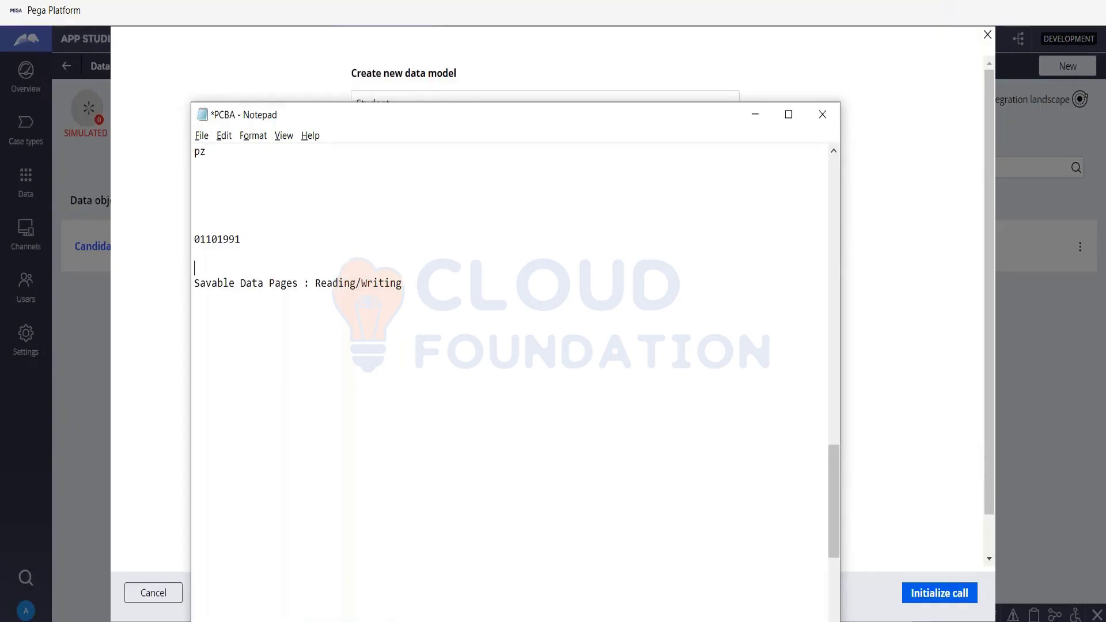
pyautogui.write('Data Vieews]')
pyautogui.press('BackSpace')
pyautogui.press('BackSpace')
pyautogui.click(756, 116)
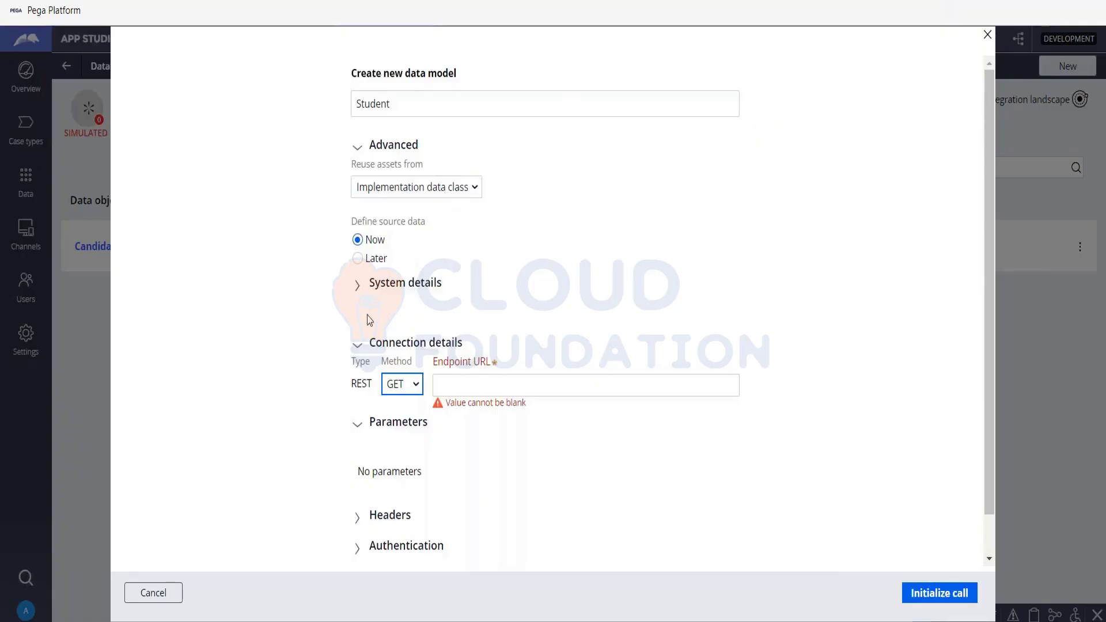
# Step: Expand the system details, change the source system to Pega, and submit the Student data model
pyautogui.click(358, 284)
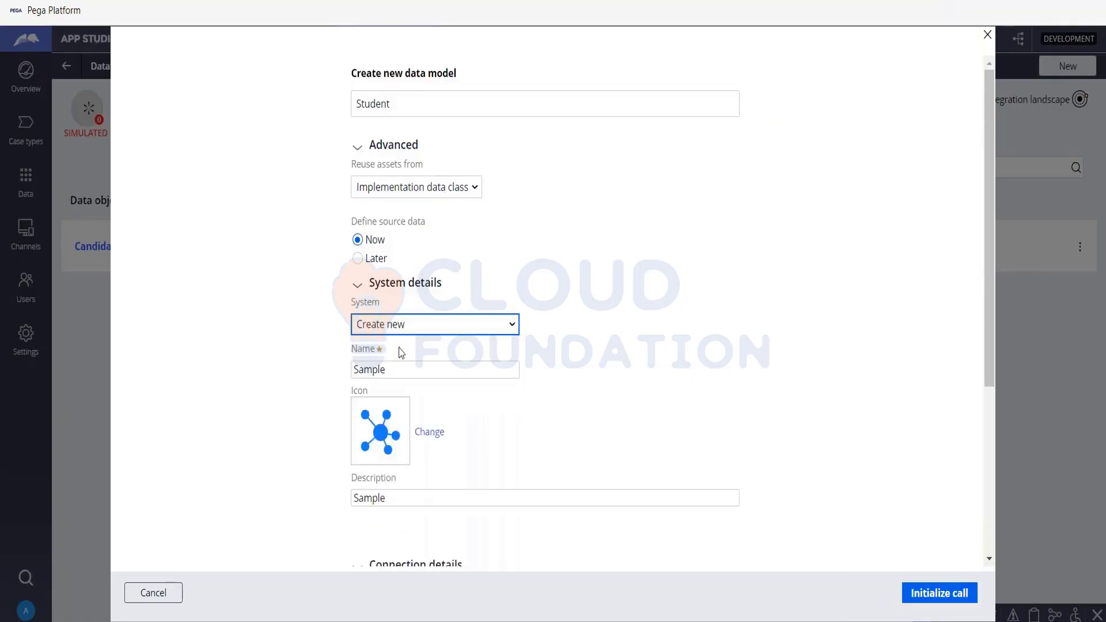
pyautogui.click(454, 363)
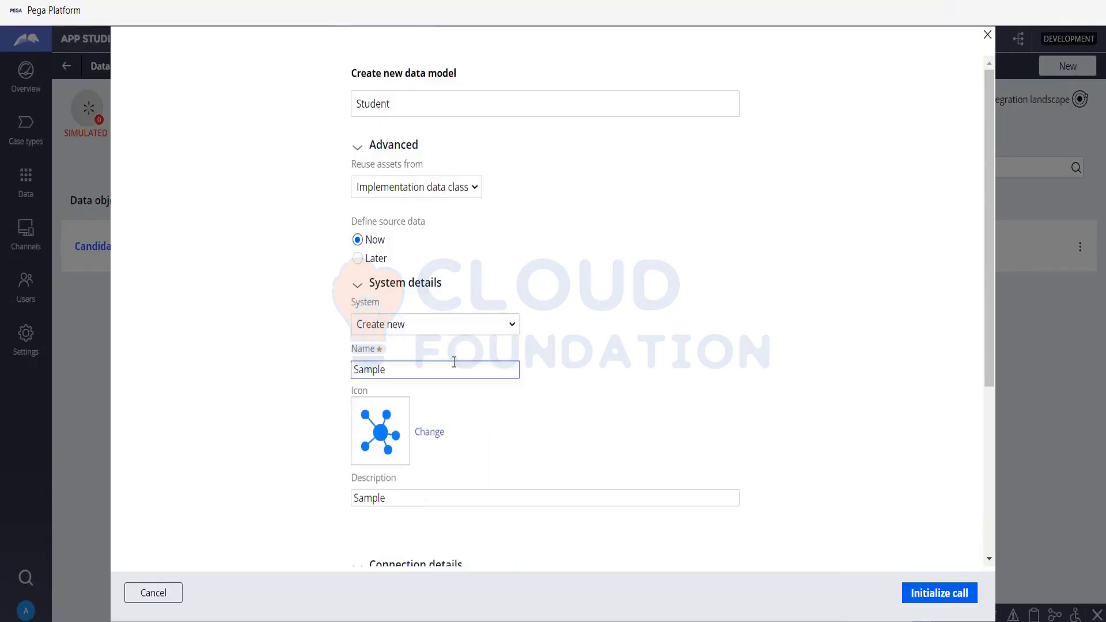
pyautogui.click(455, 324)
pyautogui.click(455, 323)
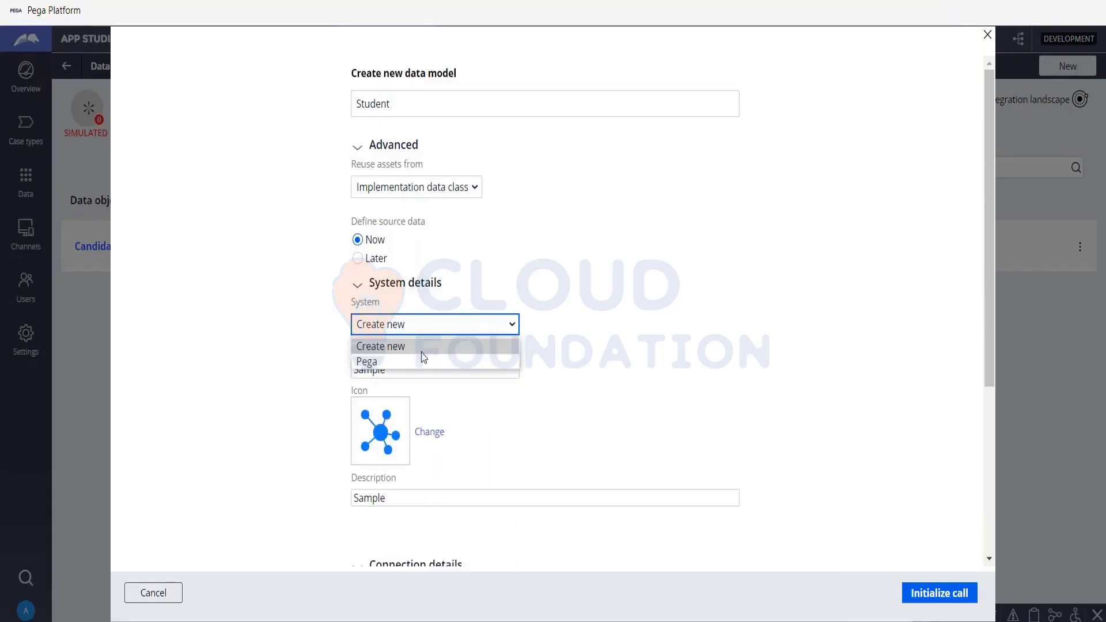
pyautogui.click(422, 357)
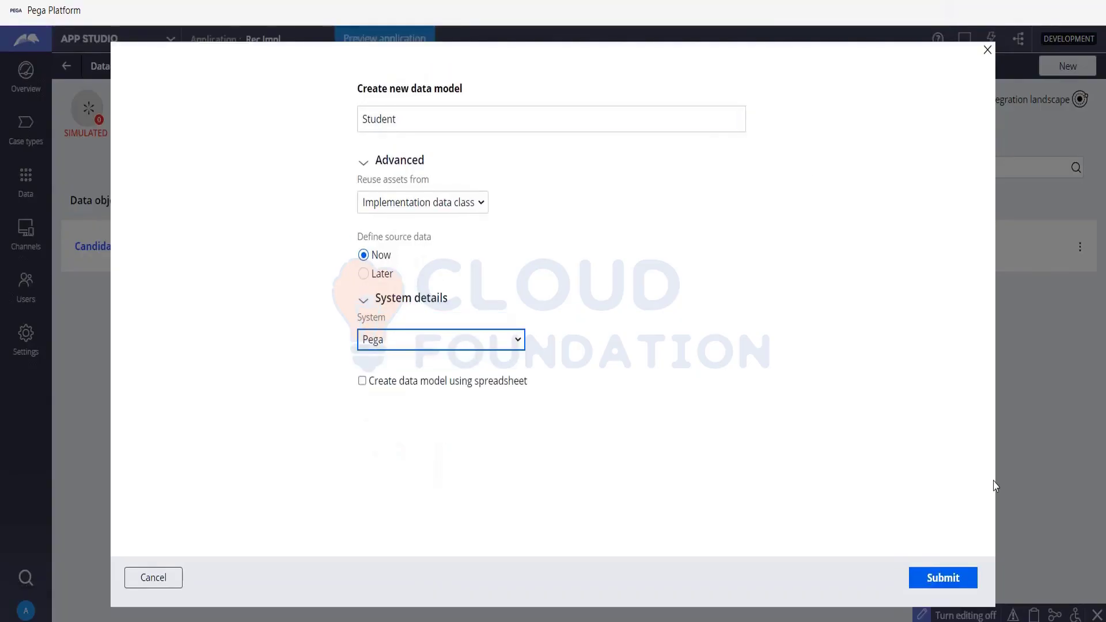
pyautogui.click(943, 578)
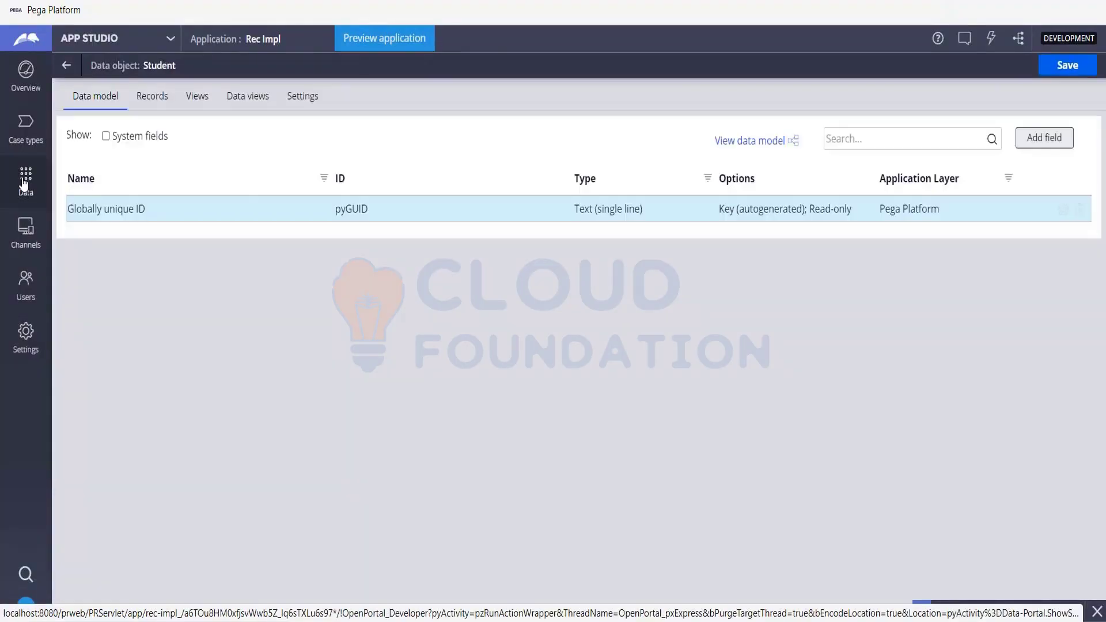
# Step: Open the data objects and integrations list and examine the systems of record and data views for Student
pyautogui.click(25, 175)
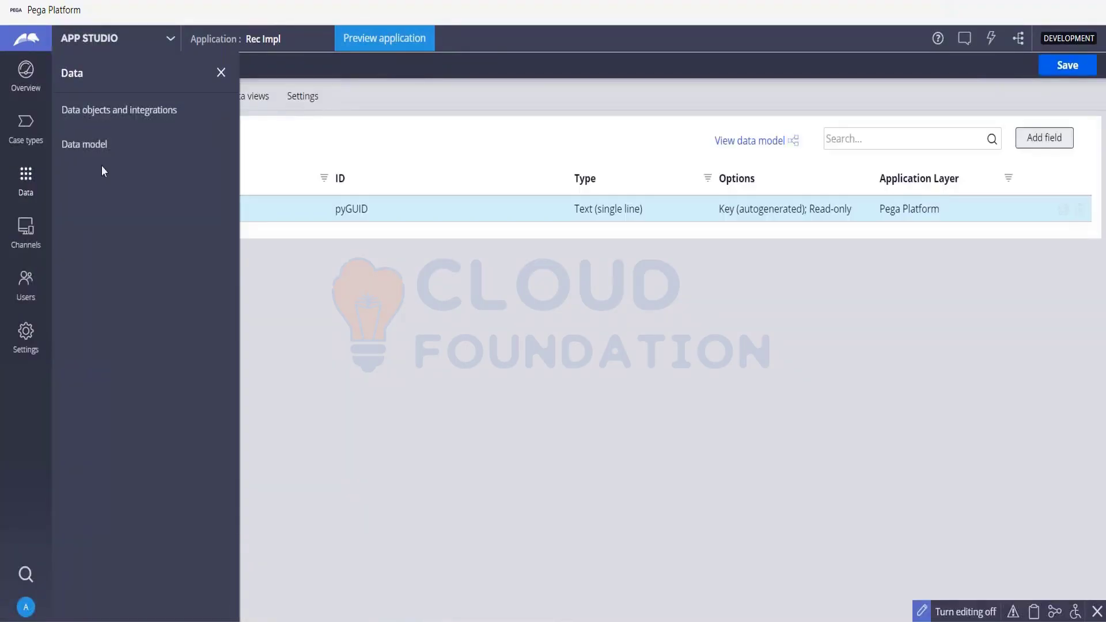
pyautogui.click(79, 108)
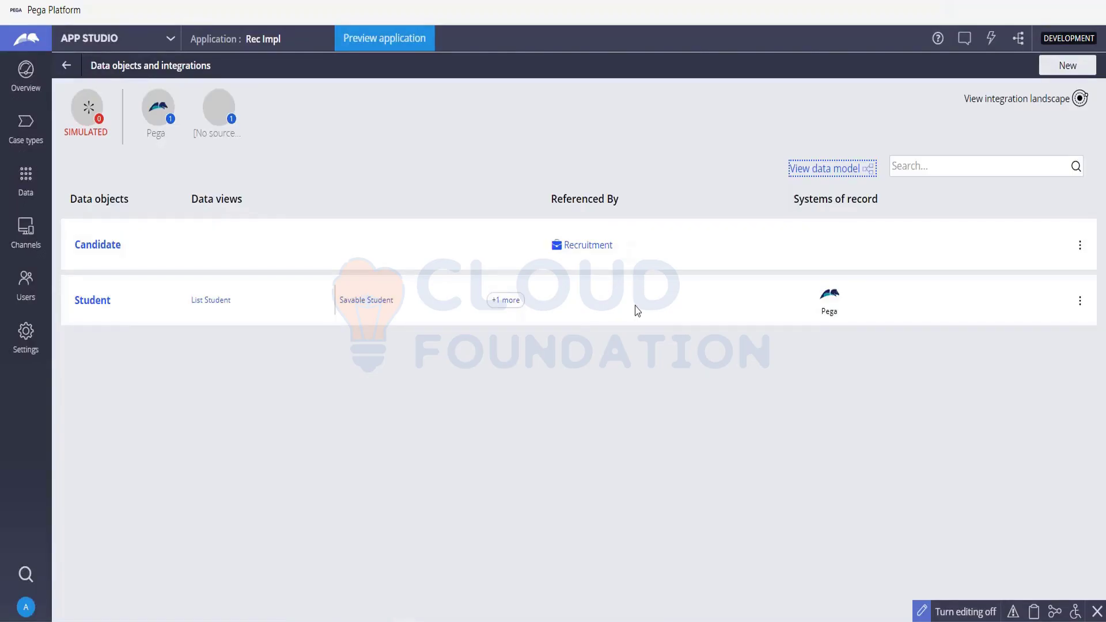
pyautogui.click(796, 199)
pyautogui.moveTo(796, 199); pyautogui.dragTo(892, 207)
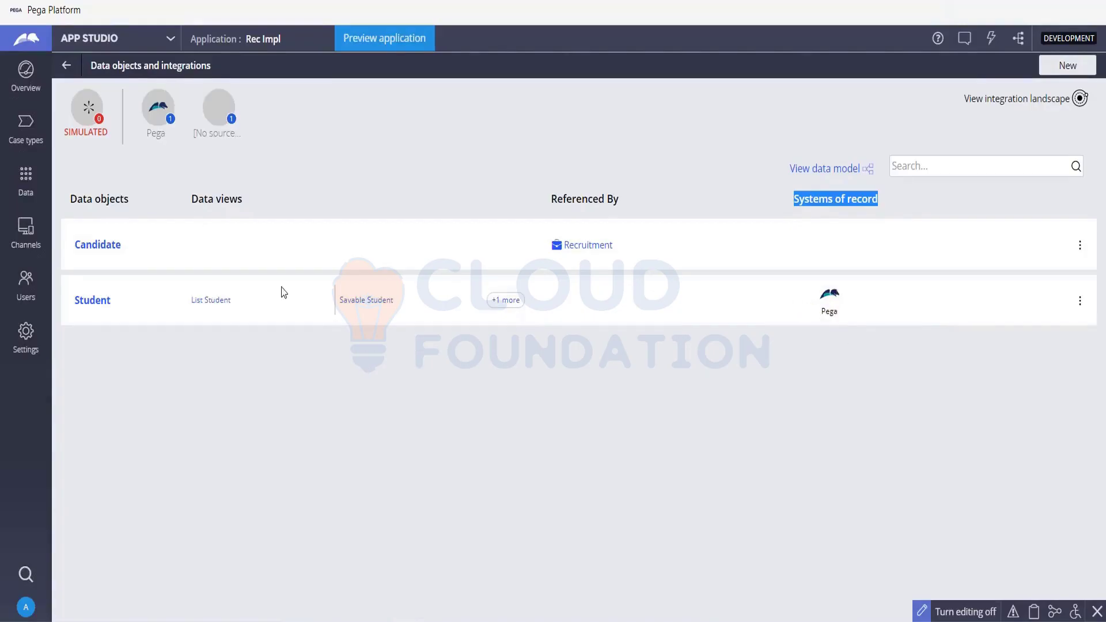
pyautogui.moveTo(193, 203); pyautogui.dragTo(247, 207)
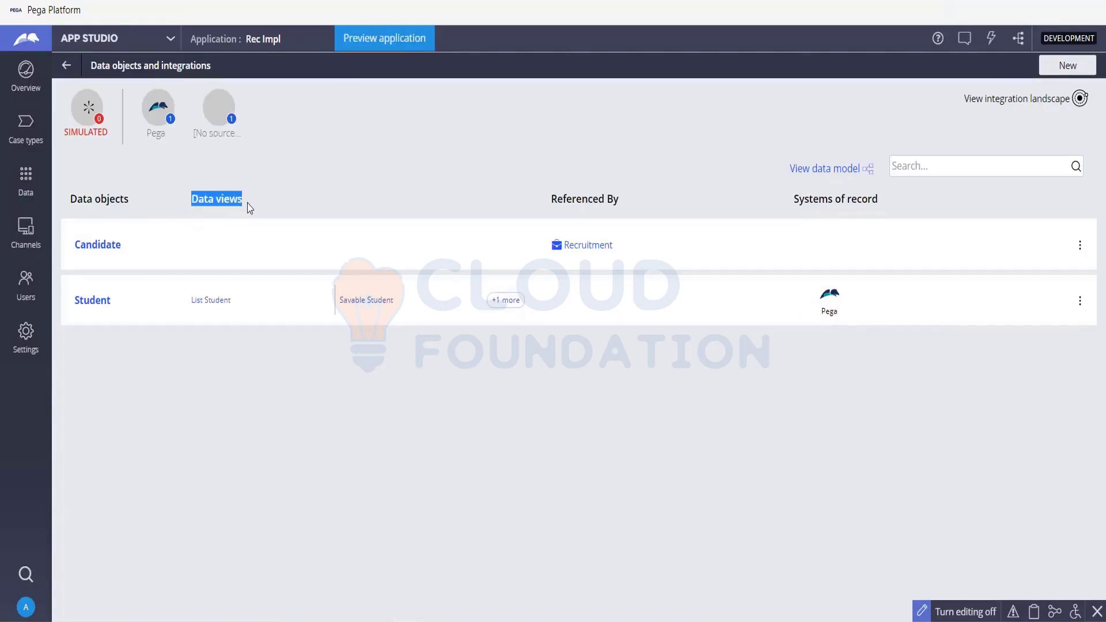
pyautogui.click(498, 301)
# Step: Switch to Notepad and add a "Data Views" list: "1. Single Instance Data View", "2. List", "3. Savable"
pyautogui.hotkey('alt', 'Tab')
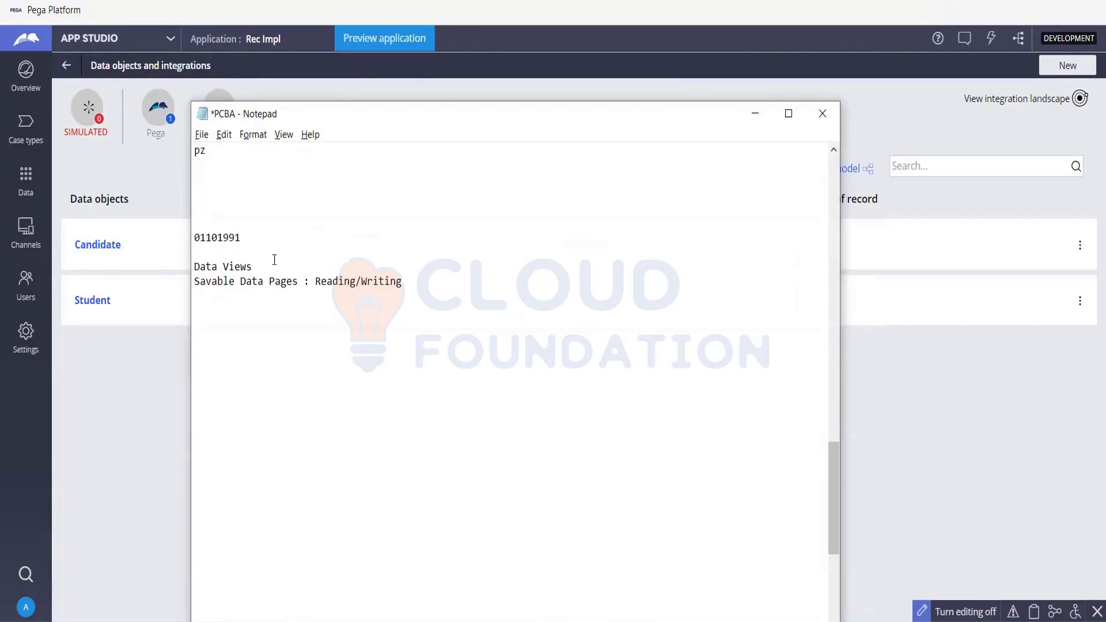
pyautogui.click(257, 318)
pyautogui.write('Data V')
pyautogui.write('iews ')
pyautogui.write('1. ')
pyautogui.write('Single ')
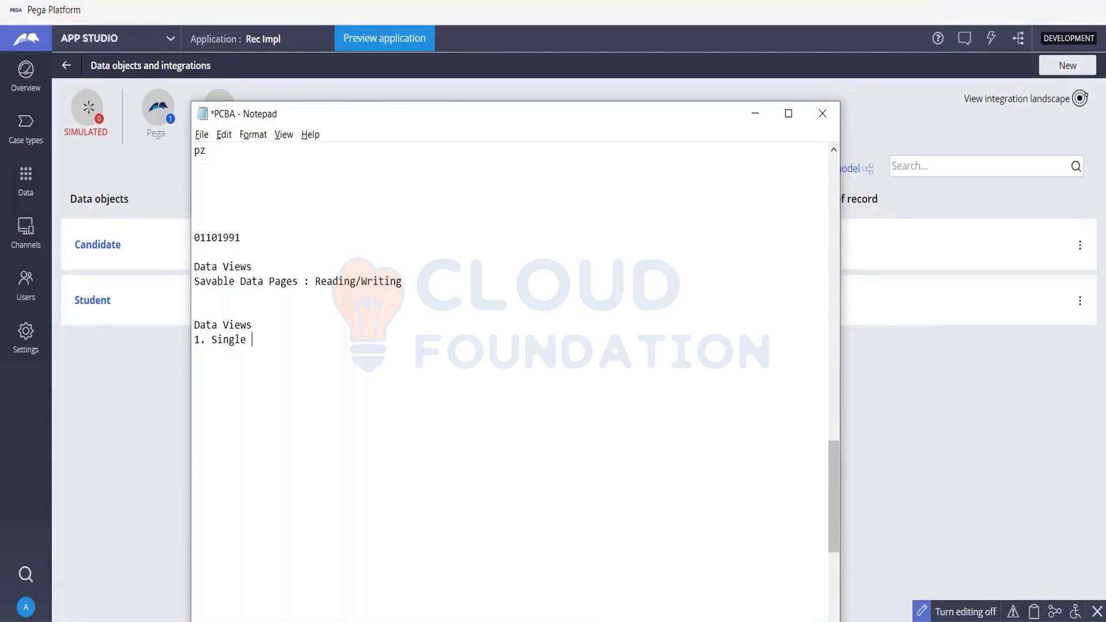
pyautogui.write('Instance Data View')
pyautogui.press('Return')
pyautogui.write('2. List')
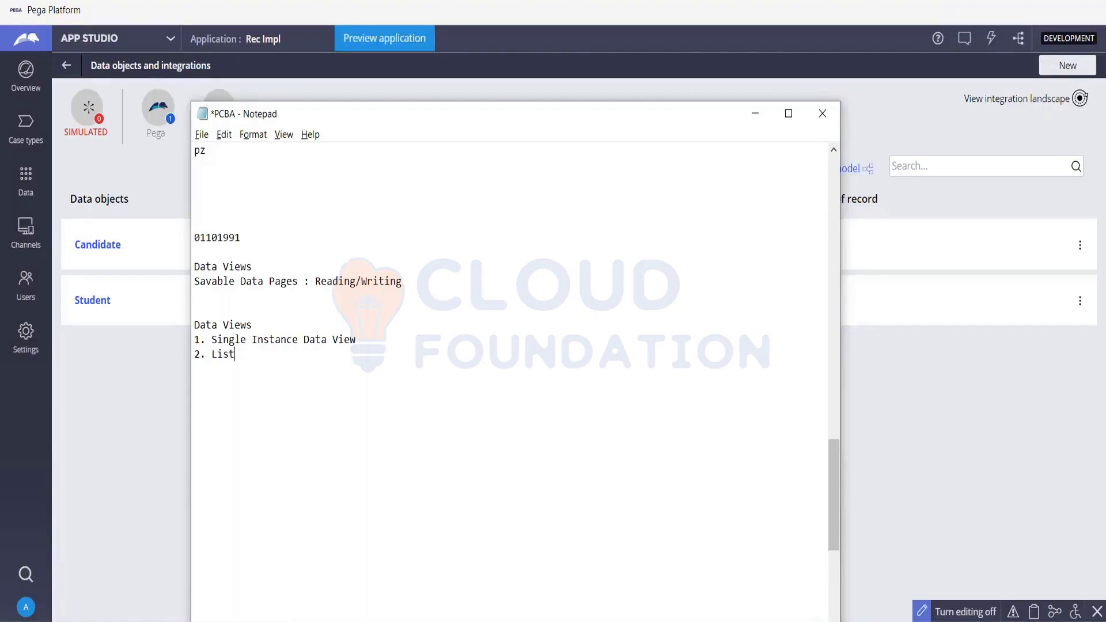
pyautogui.press('Return')
pyautogui.write('3. Savable')
# Step: Review the three data view types in the notes one by one, and return to App Studio
pyautogui.moveTo(215, 340); pyautogui.dragTo(299, 339)
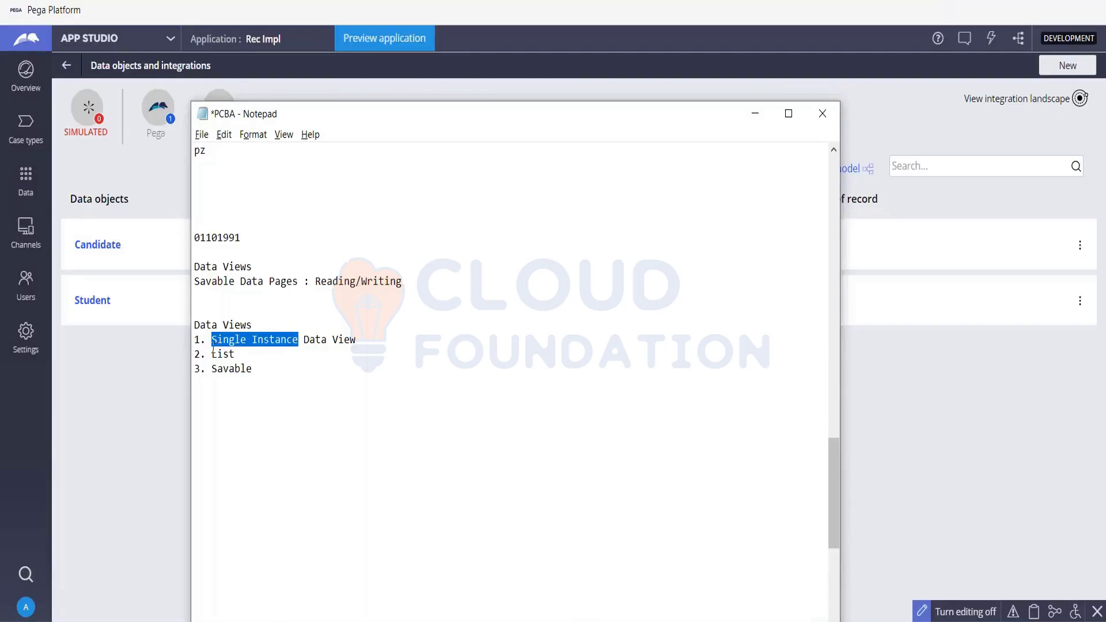
pyautogui.moveTo(212, 354); pyautogui.dragTo(238, 355)
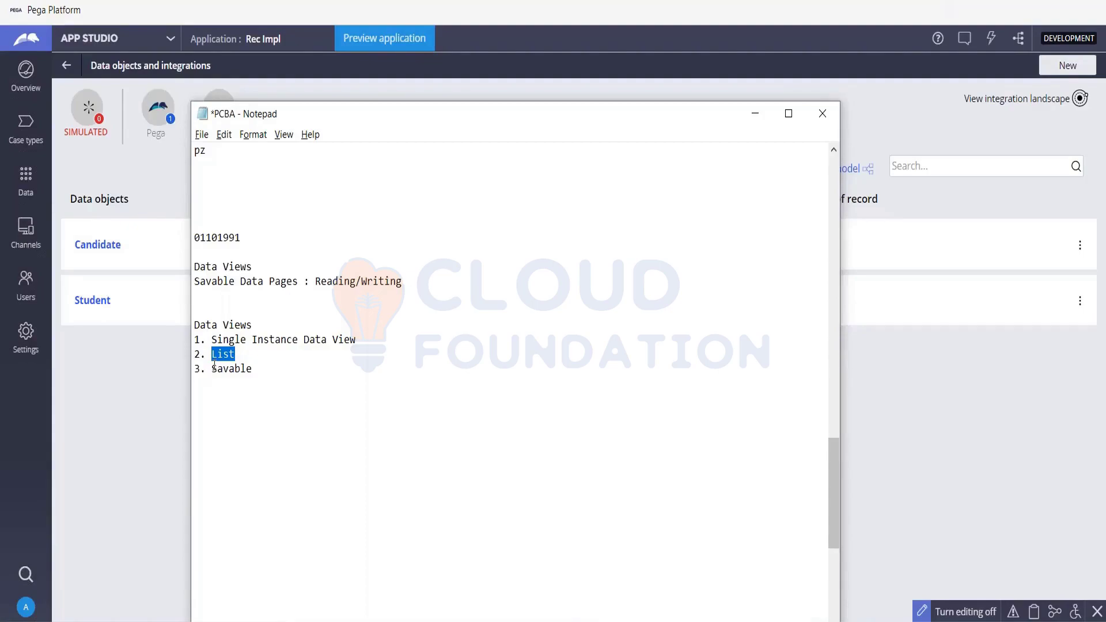
pyautogui.moveTo(212, 368); pyautogui.dragTo(259, 370)
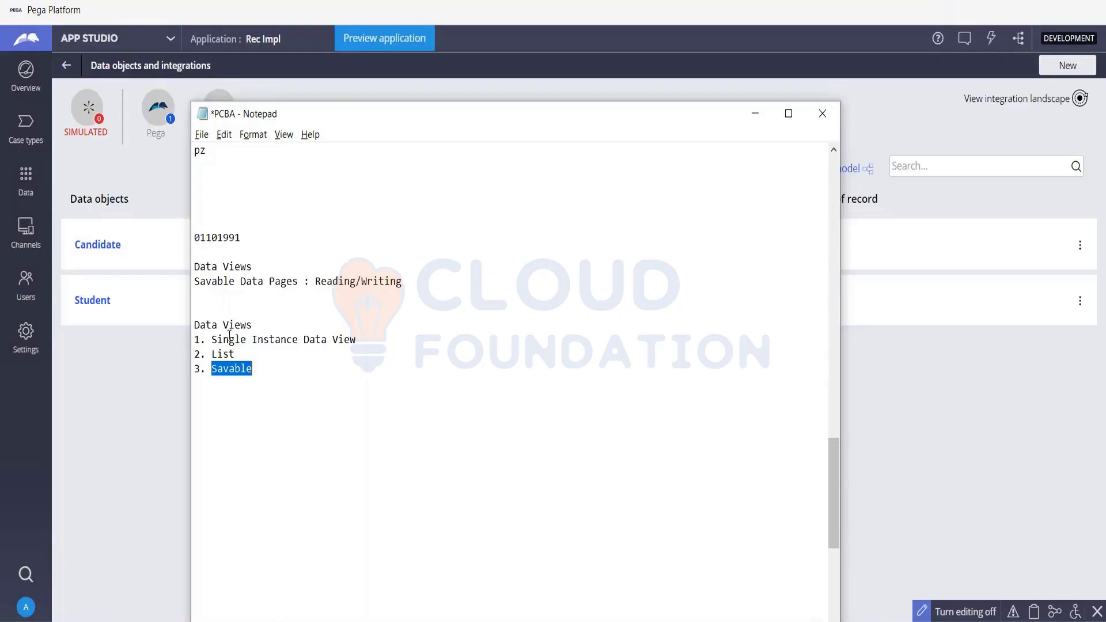
pyautogui.click(313, 368)
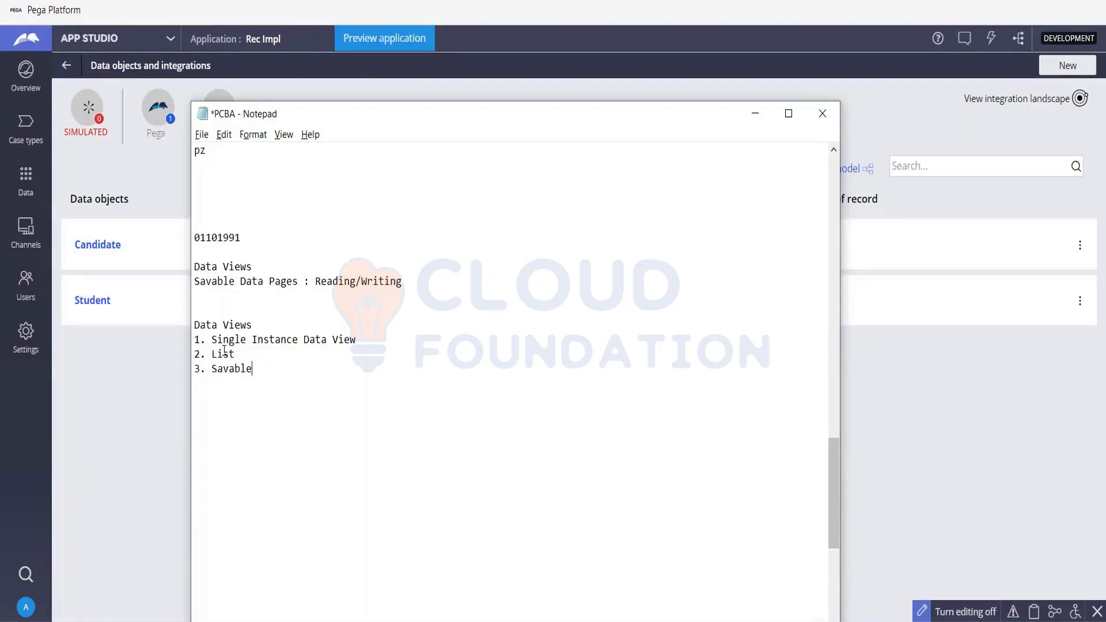
pyautogui.click(767, 115)
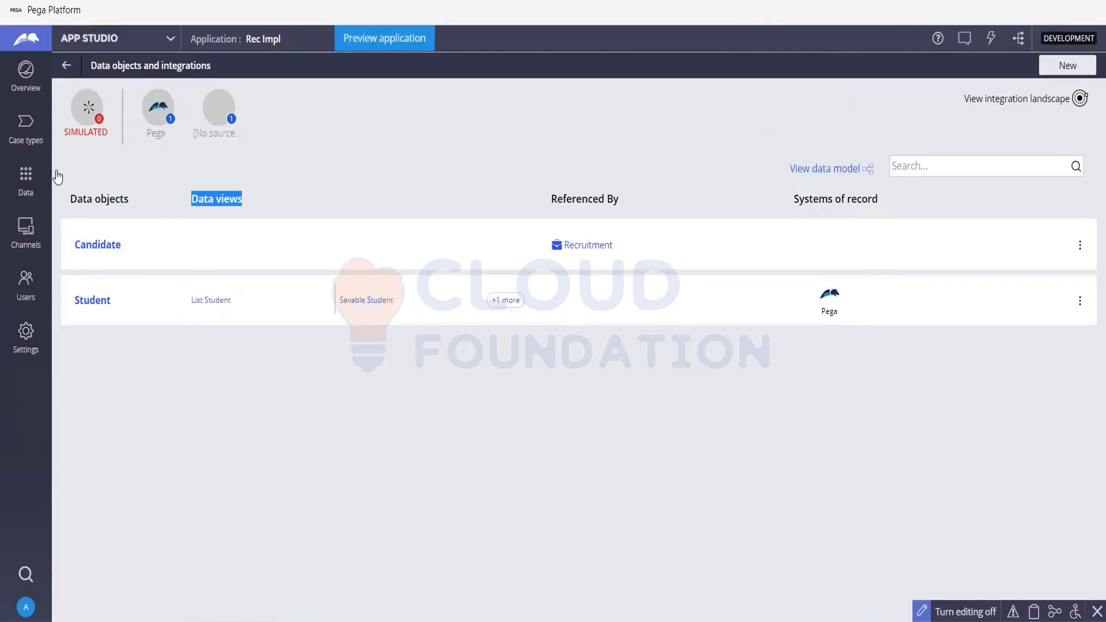
# Step: Open the Recruitment case type's life cycle, review its draft process warnings, and close the list of issues
pyautogui.click(41, 138)
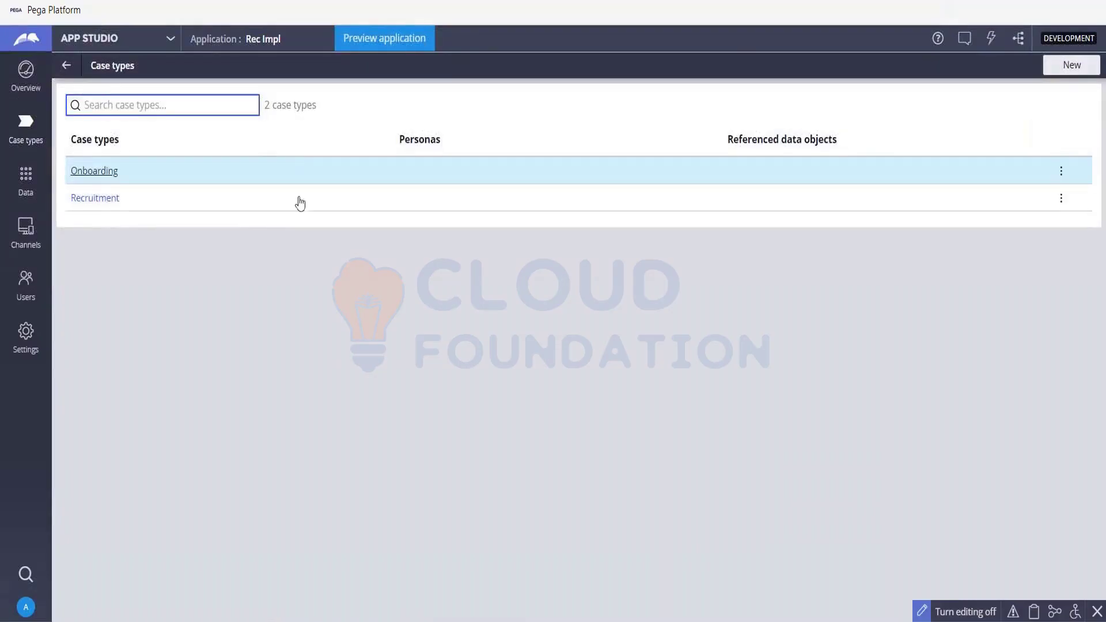
pyautogui.click(92, 198)
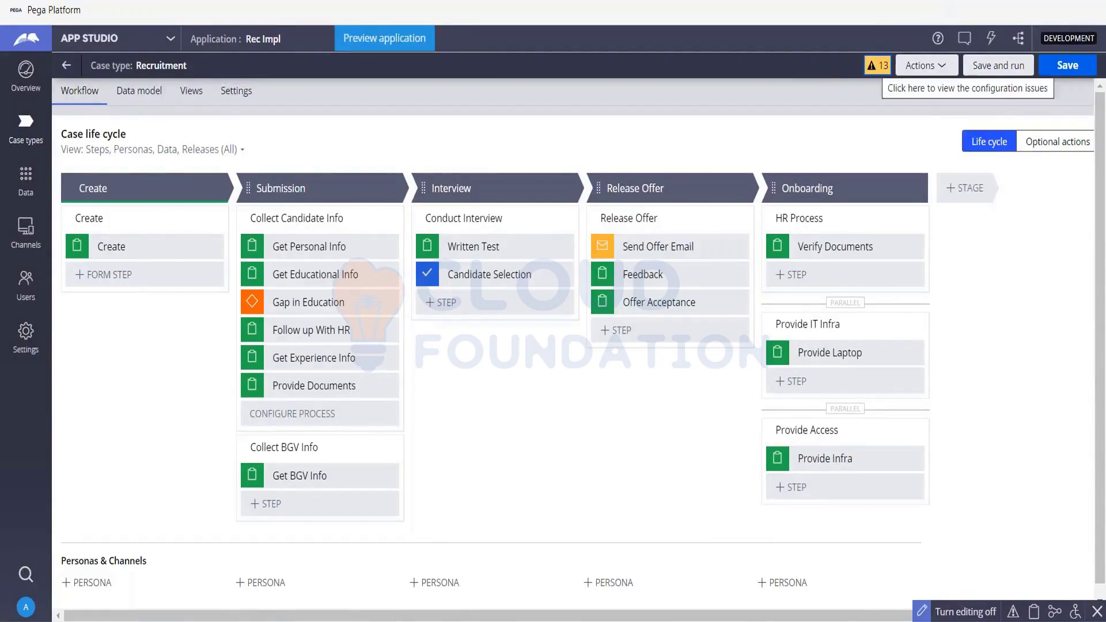
pyautogui.click(878, 65)
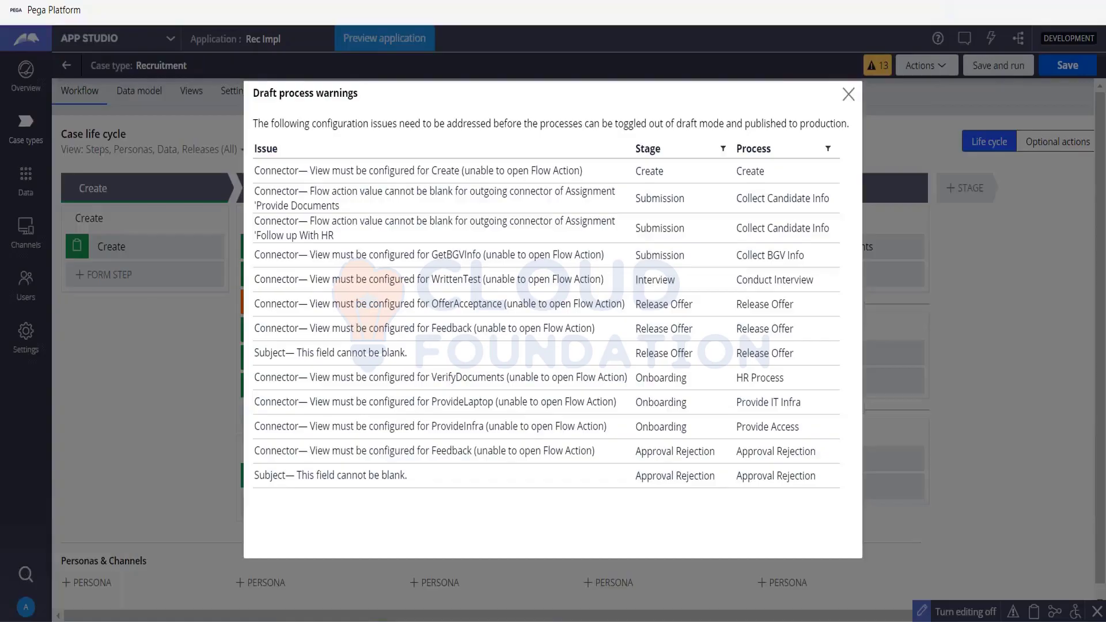
pyautogui.press('Escape')
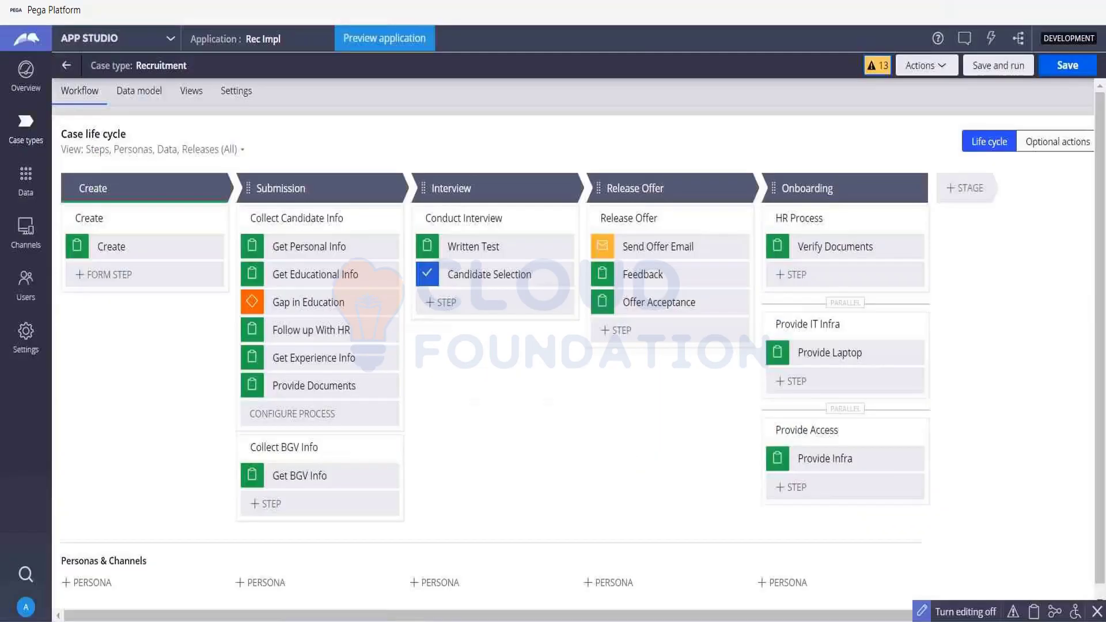